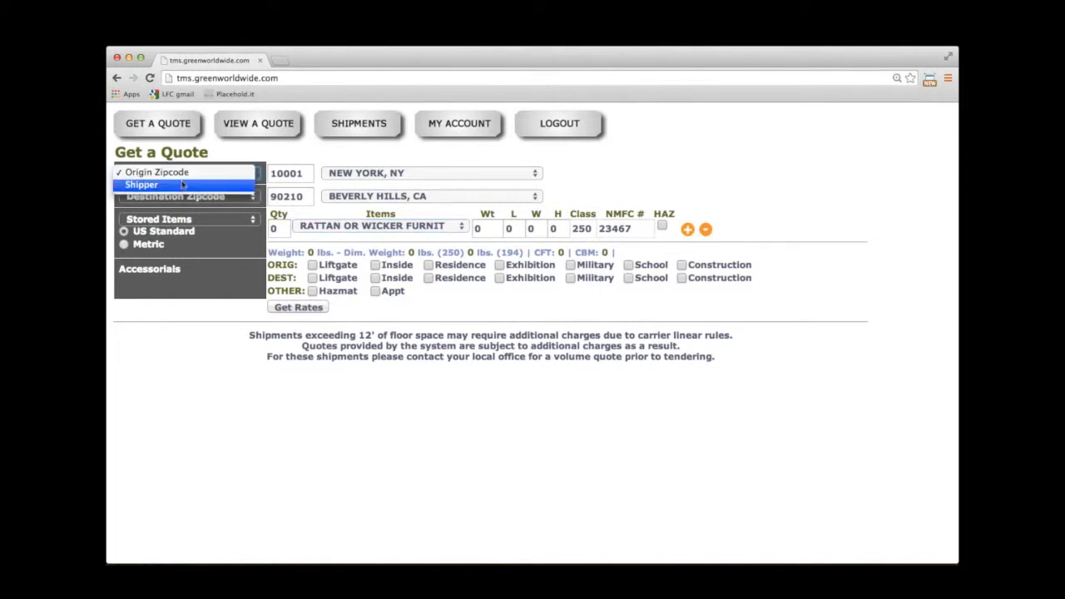
# Switch origin and destination to stored shipper and consignee, then tick DEST Liftgate and DEST Residence.
pyautogui.click(182, 185)
pyautogui.click(401, 175)
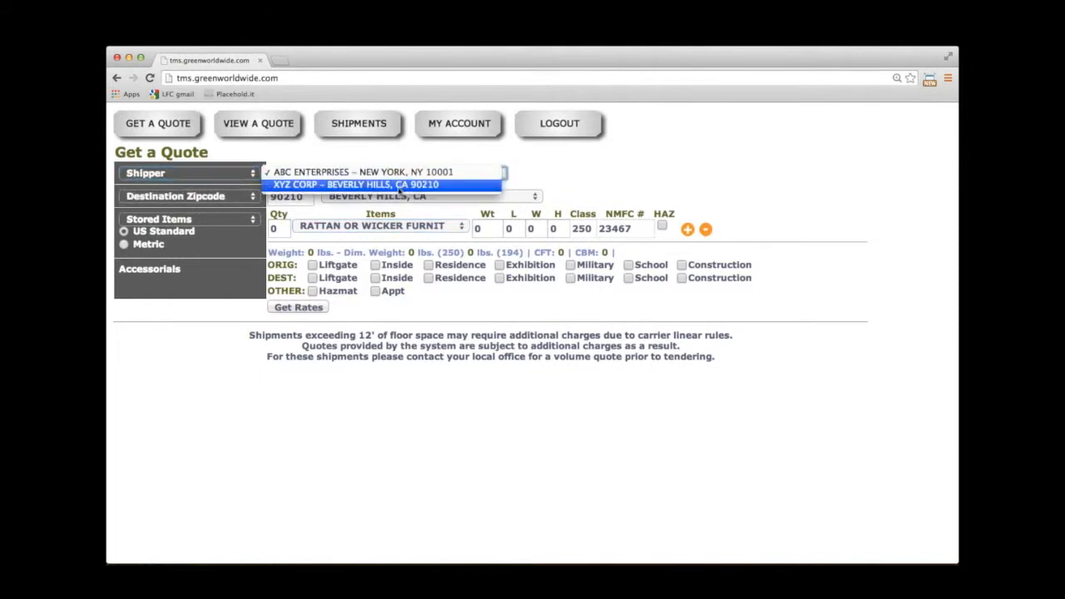
pyautogui.click(413, 416)
pyautogui.click(216, 198)
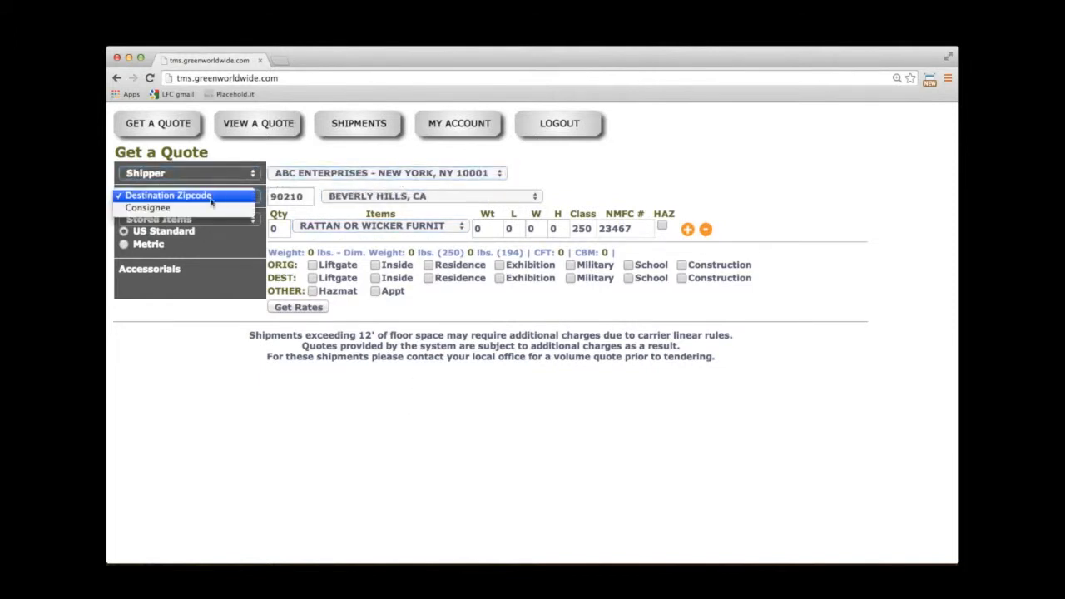
pyautogui.click(206, 208)
pyautogui.click(311, 199)
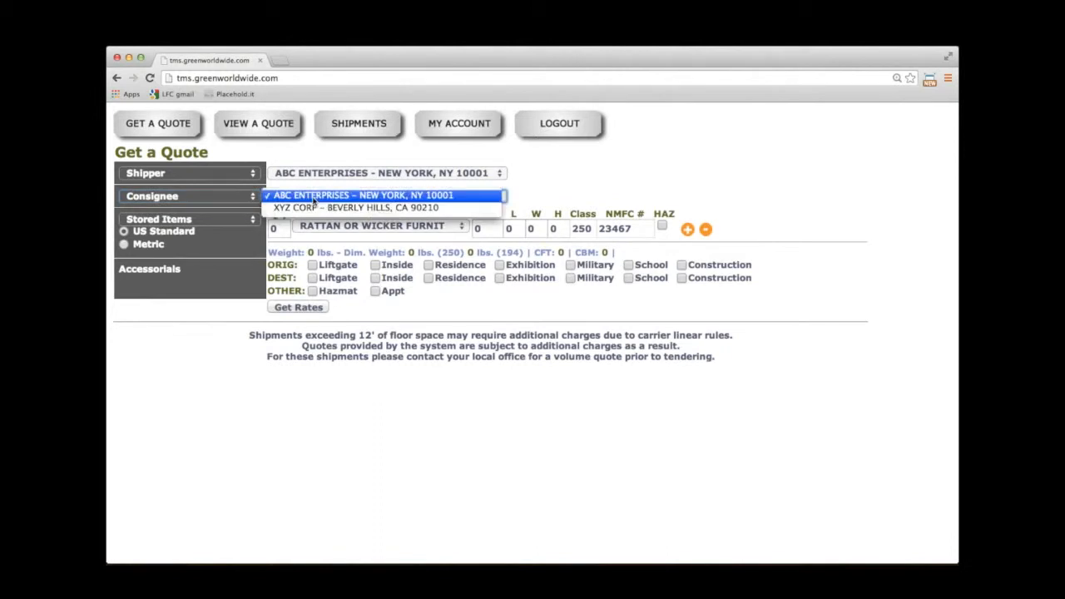
pyautogui.click(315, 391)
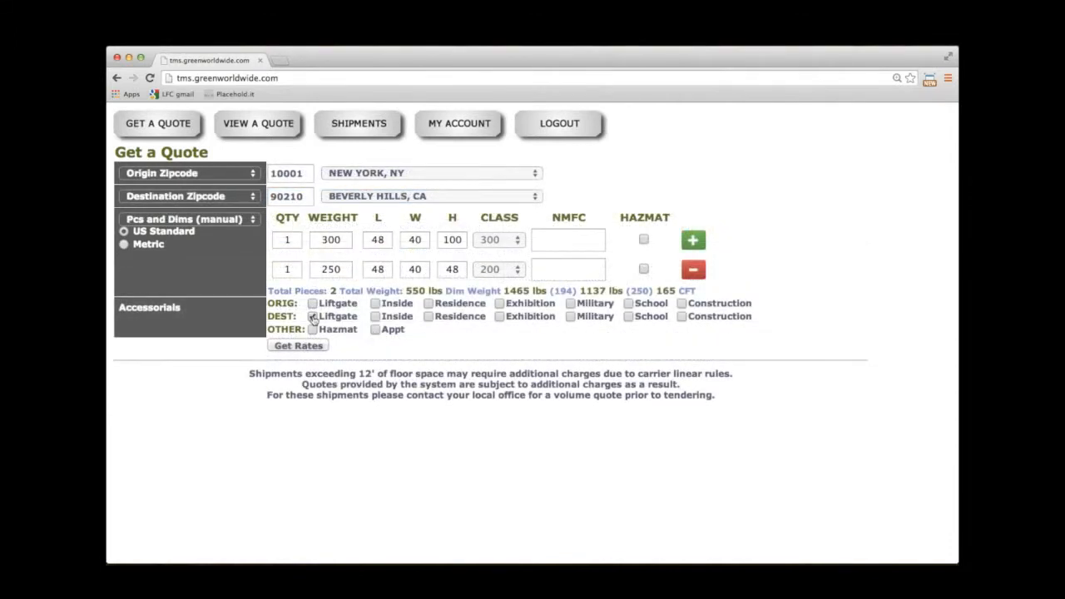
pyautogui.click(313, 319)
pyautogui.click(429, 317)
# Get LTL carrier rates and scroll through the LTL Rates table.
pyautogui.click(297, 345)
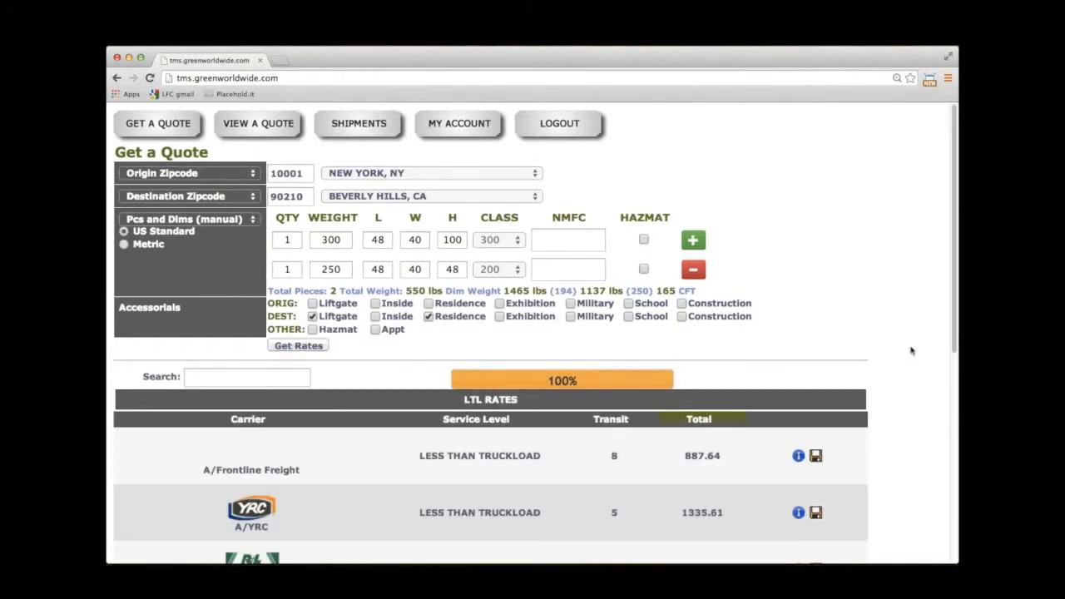
pyautogui.scroll(-10, 910, 350)
pyautogui.scroll(-2, 491, 332)
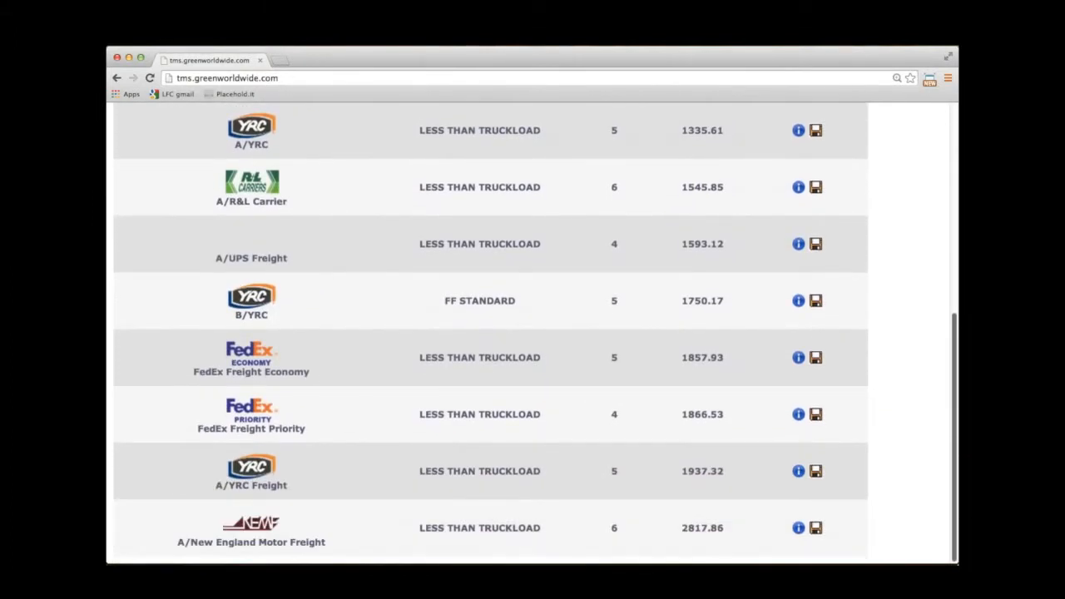
pyautogui.moveTo(954, 531); pyautogui.dragTo(953, 323)
pyautogui.scroll(-6, 949, 304)
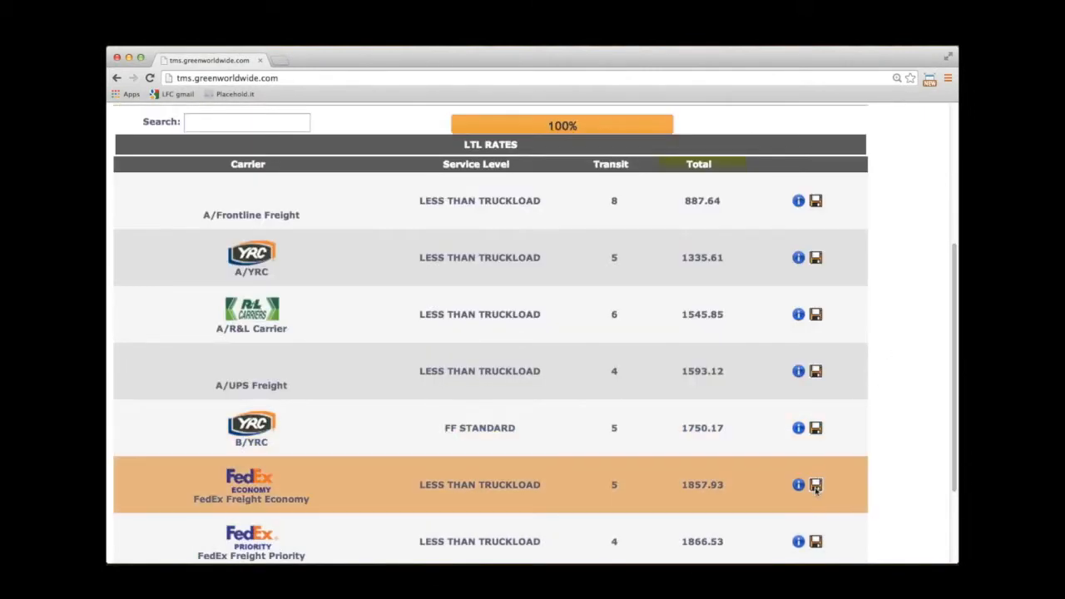
# Save the FedEx Freight Economy 1857.93 rate as quote 2828 and proceed to booking.
pyautogui.click(815, 486)
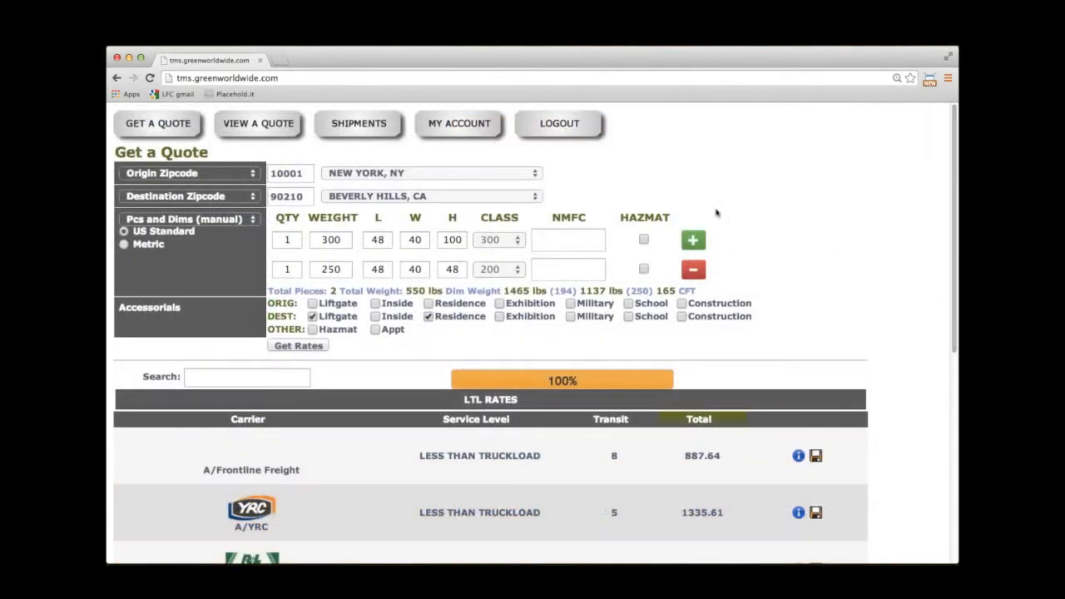
pyautogui.click(251, 135)
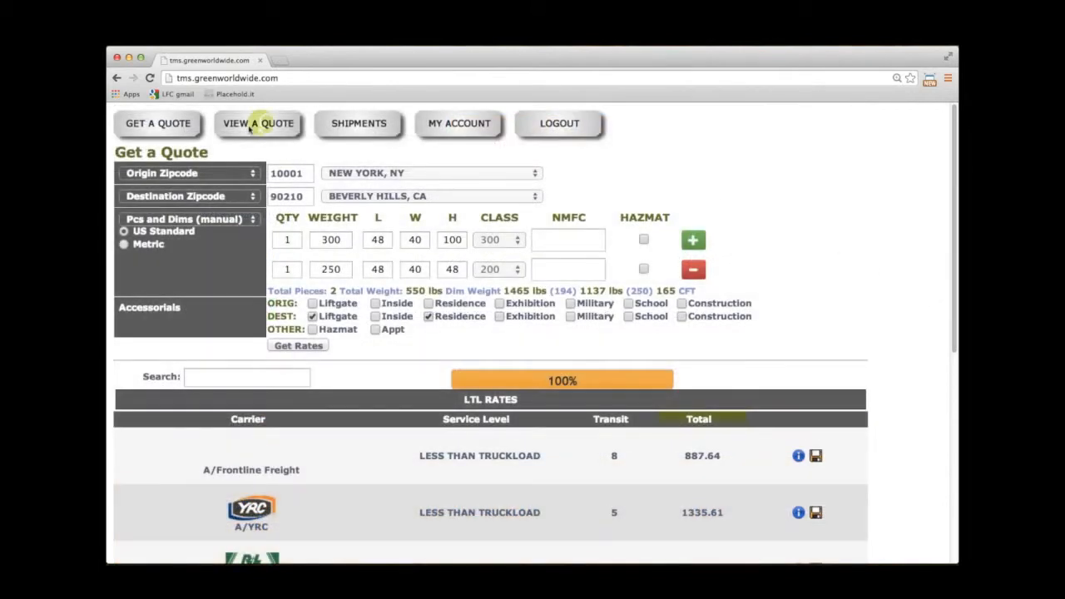
pyautogui.moveTo(955, 186); pyautogui.dragTo(953, 326)
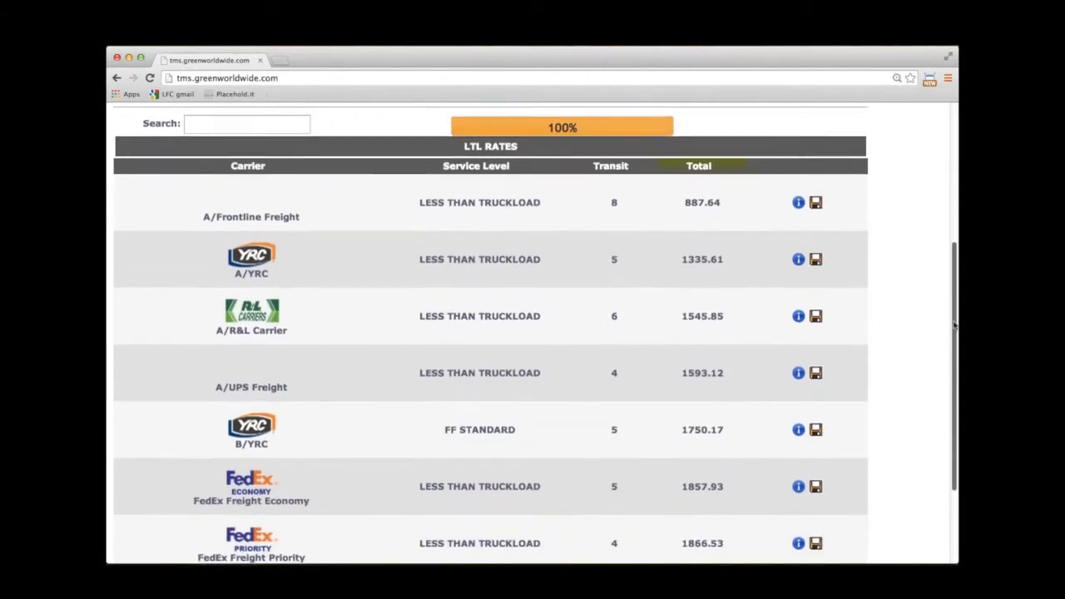
pyautogui.click(815, 485)
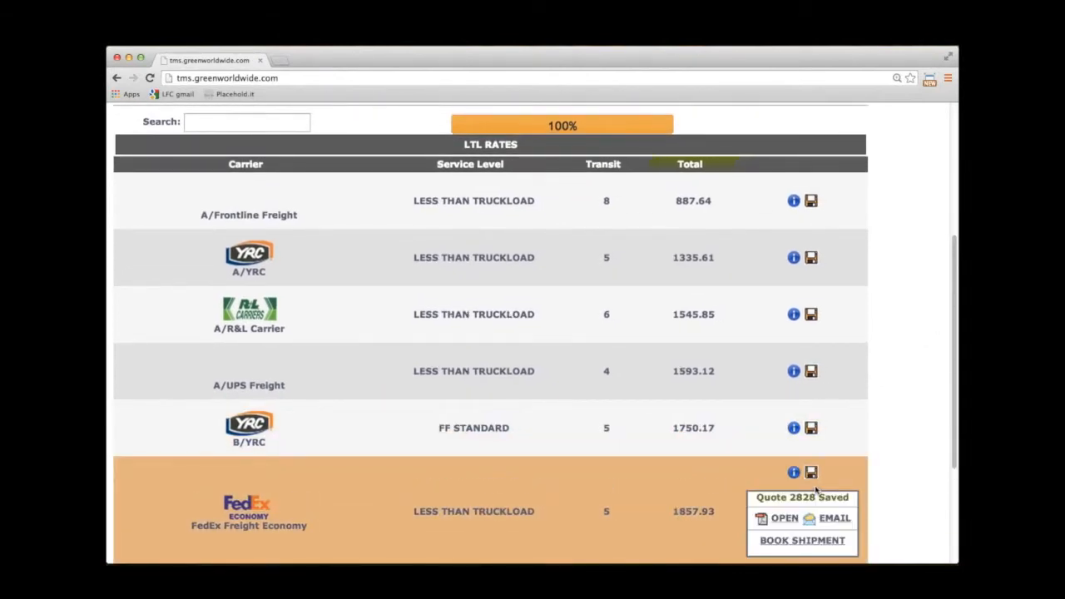
pyautogui.click(800, 541)
# Enter shipper ABC ENTERPRISES with its street address and phone, plus shipper and consignee reference numbers.
pyautogui.click(242, 243)
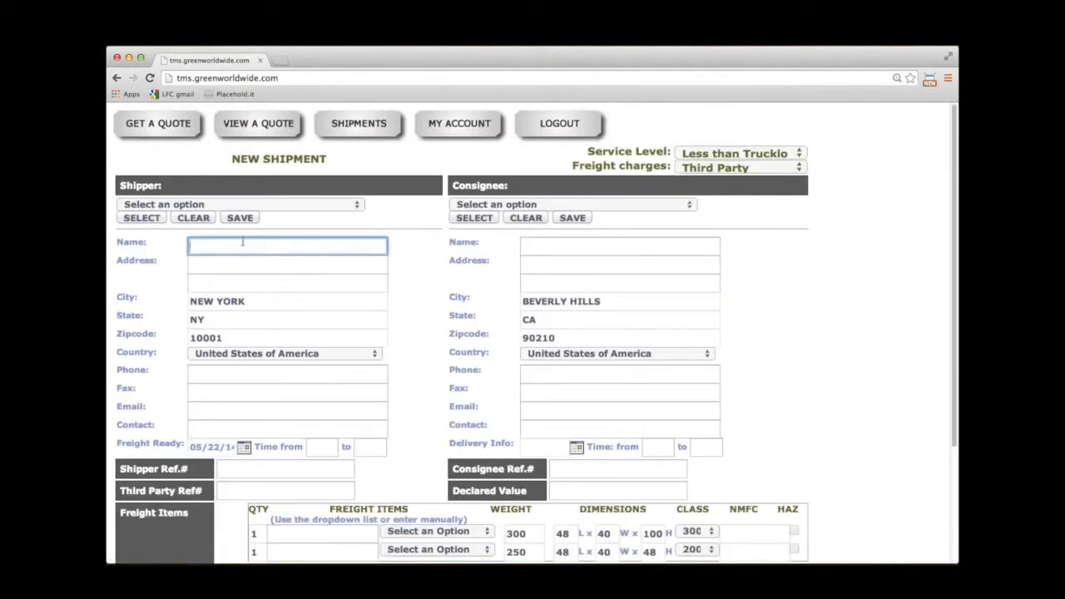
pyautogui.write('ABC ENTERPRISES')
pyautogui.press('Tab')
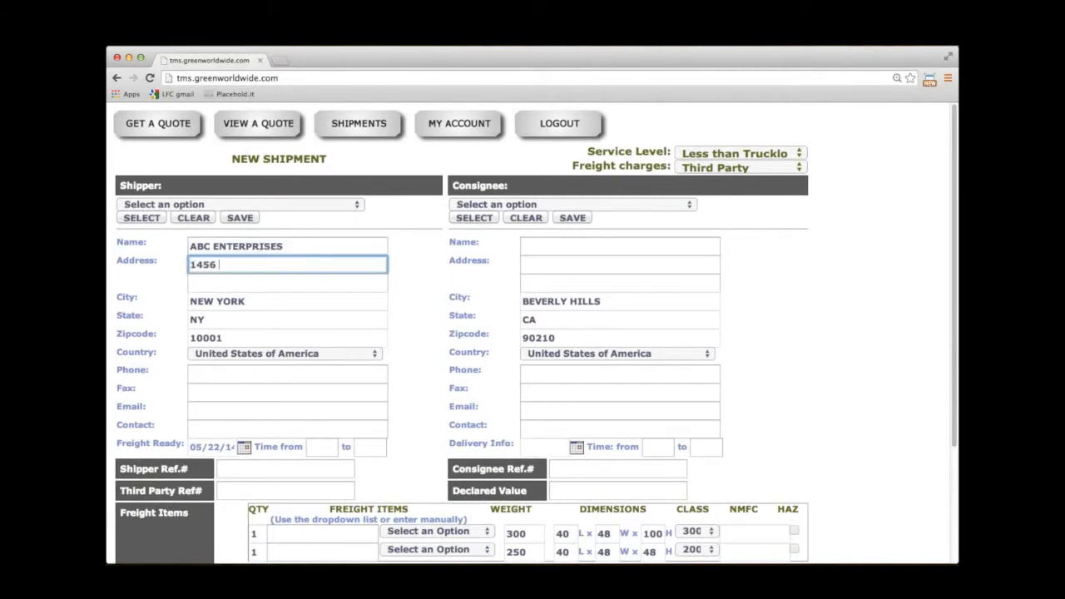
pyautogui.press('Tab')
pyautogui.press('Tab')
pyautogui.press('Tab')
pyautogui.press('Tab')
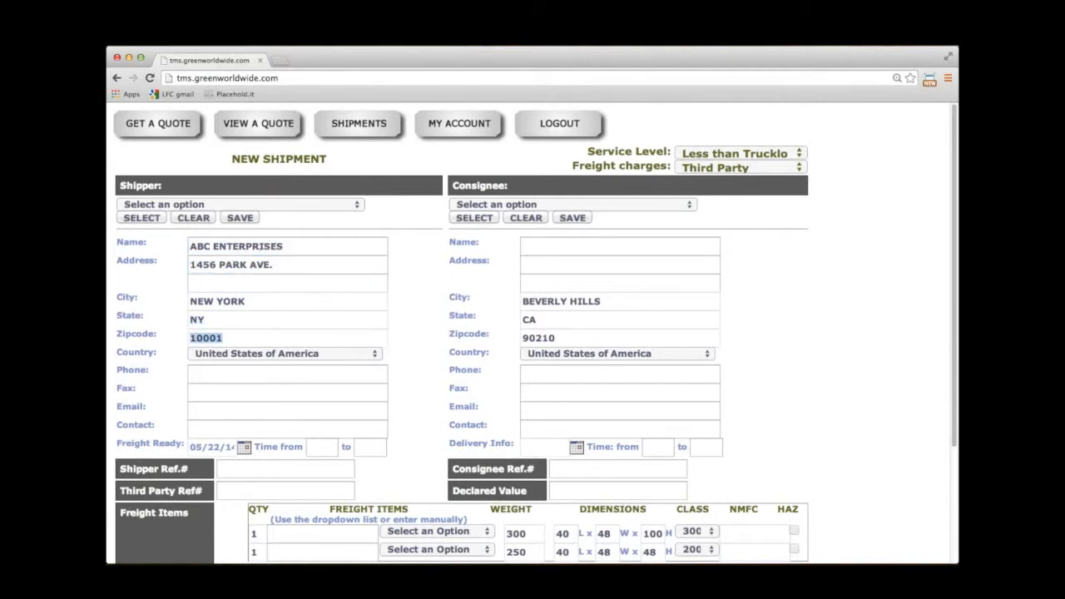
pyautogui.press('Tab')
pyautogui.press('Tab')
pyautogui.write('(703)')
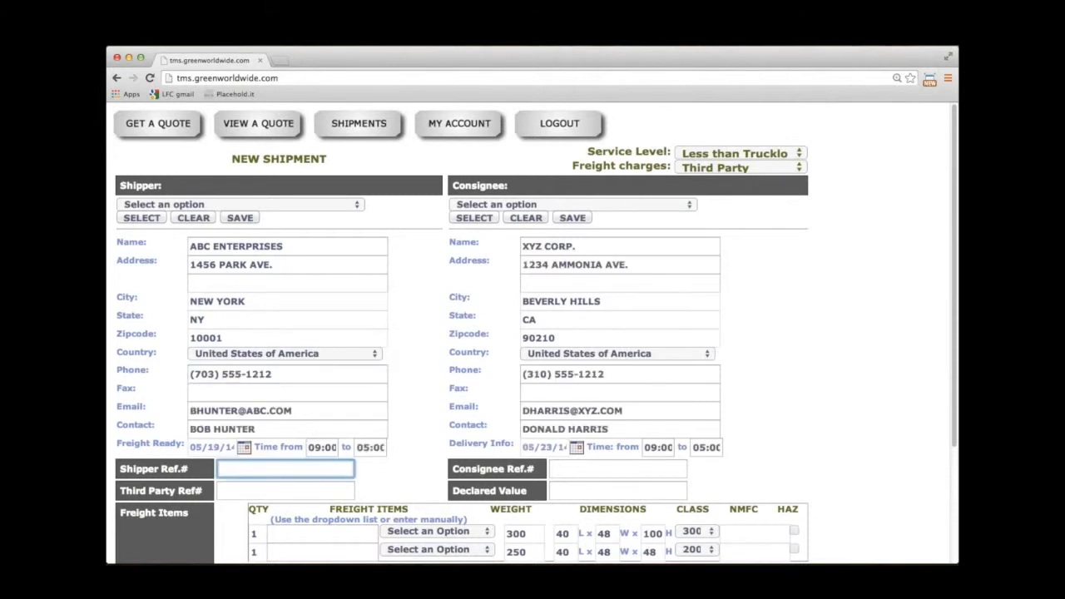
pyautogui.write('1234567-14')
pyautogui.click(664, 469)
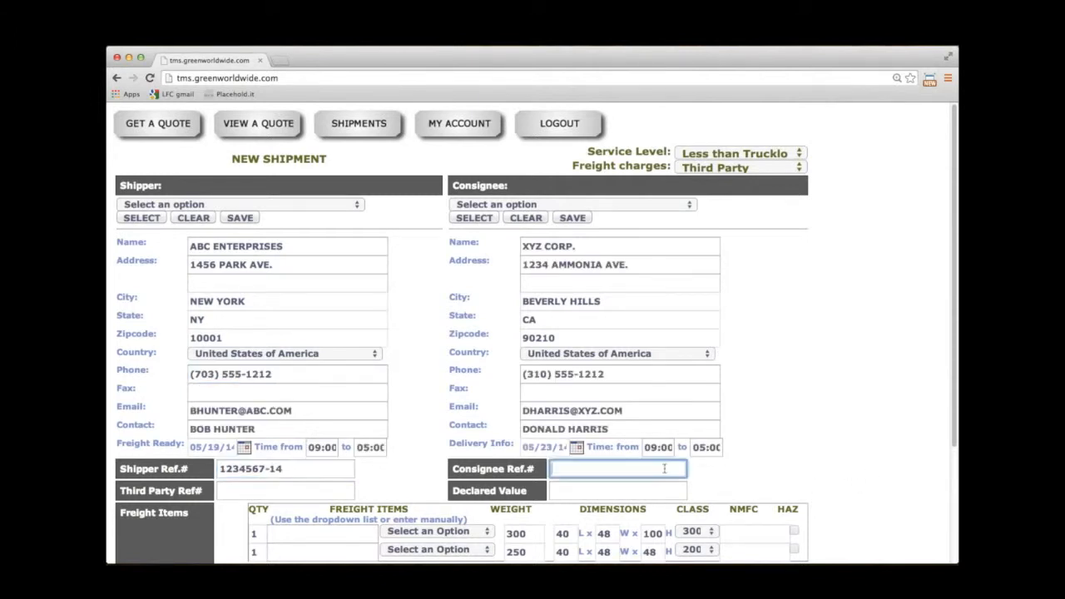
pyautogui.write('14-7654321')
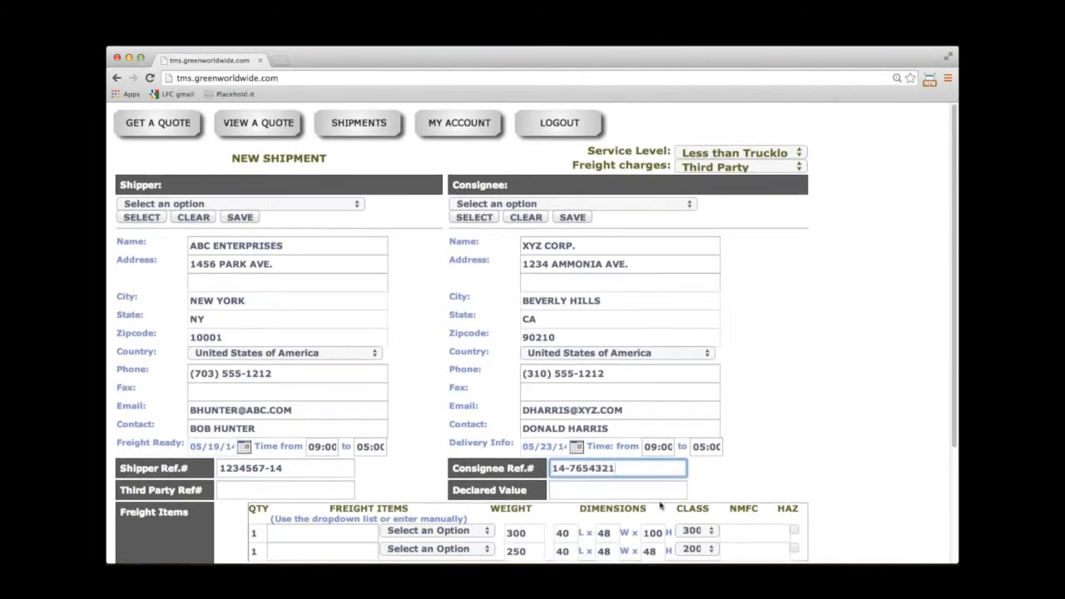
# Describe the two freight items as Used Tractor Parts and Rattan Furniture.
pyautogui.scroll(-3, 364, 423)
pyautogui.click(365, 422)
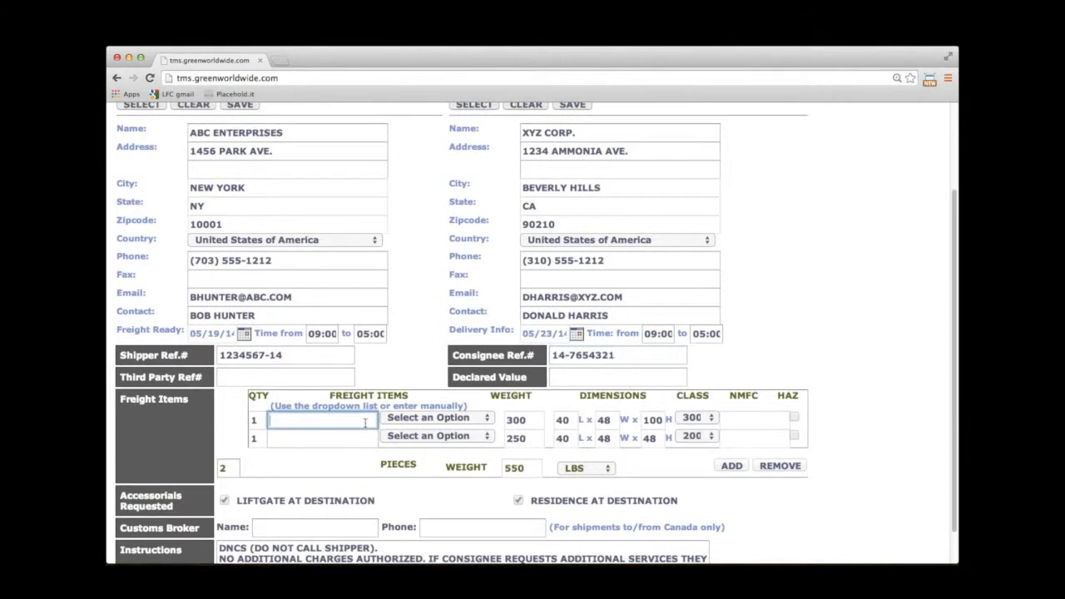
pyautogui.write('Used Tractor Parts')
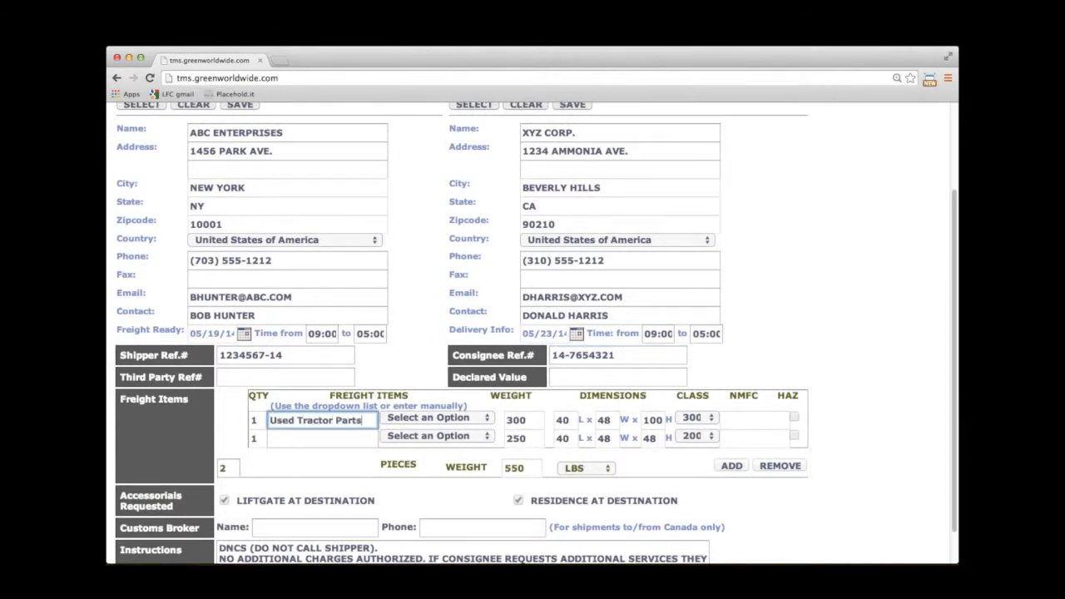
pyautogui.click(345, 440)
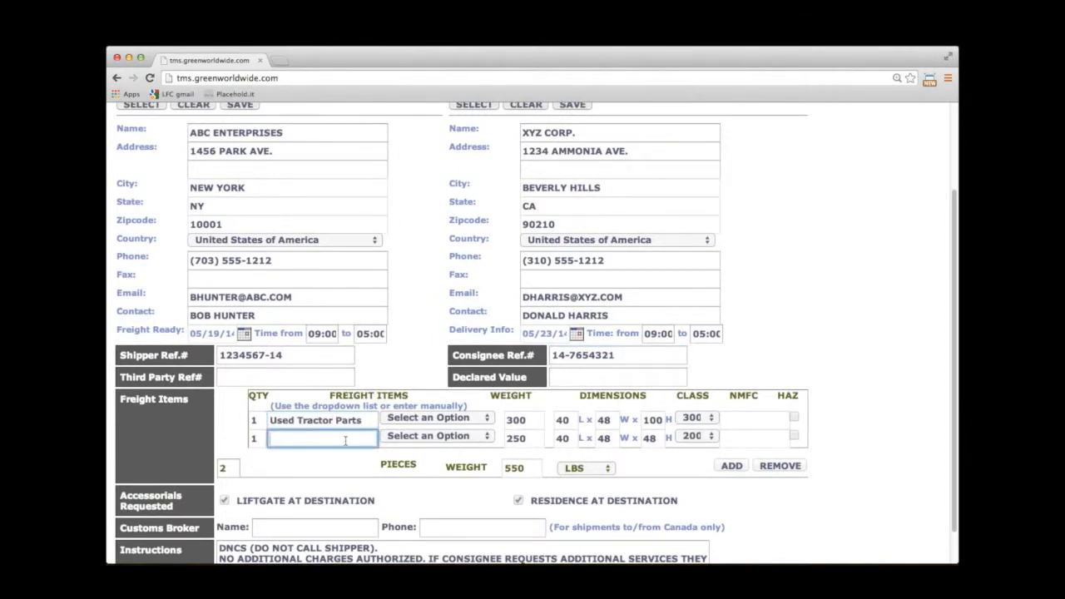
pyautogui.write('Rattan Furniture')
pyautogui.scroll(-2, 874, 443)
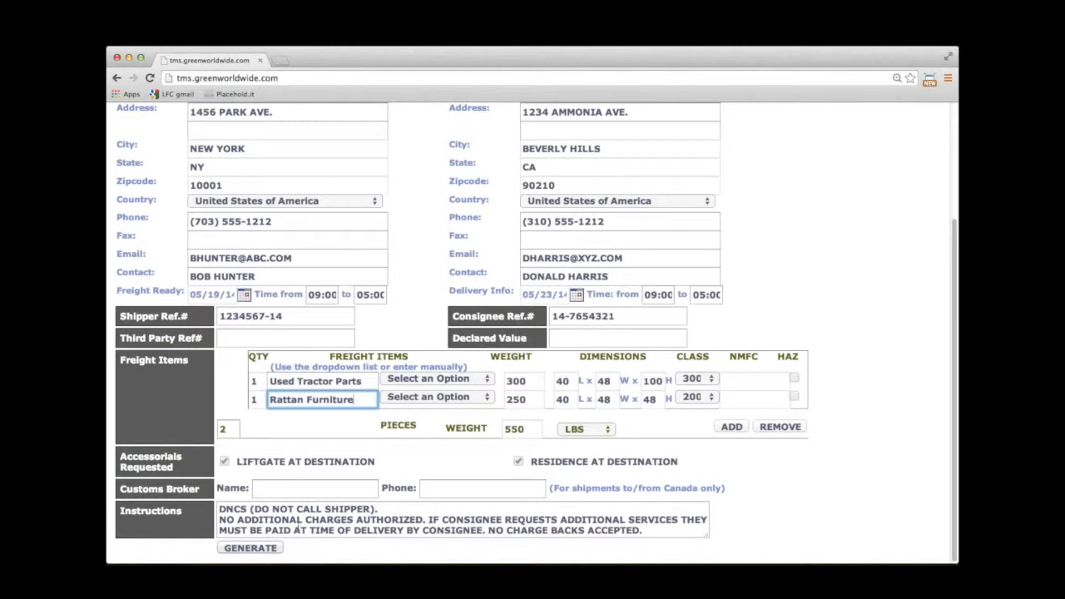
# Generate the shipment booking and request pickup from the booked-shipment panel.
pyautogui.click(249, 549)
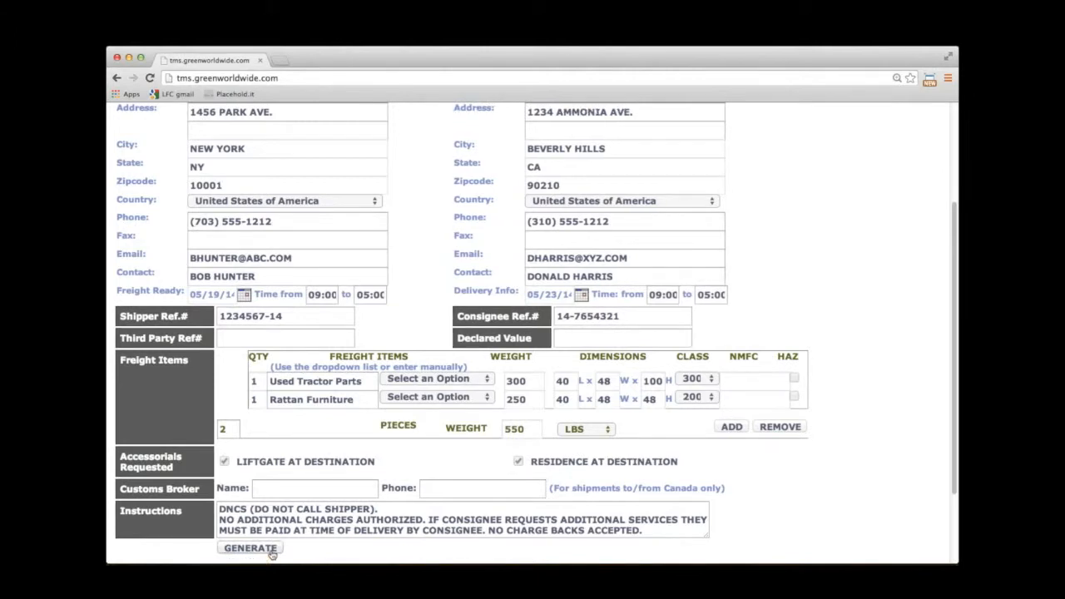
pyautogui.scroll(-3, 272, 554)
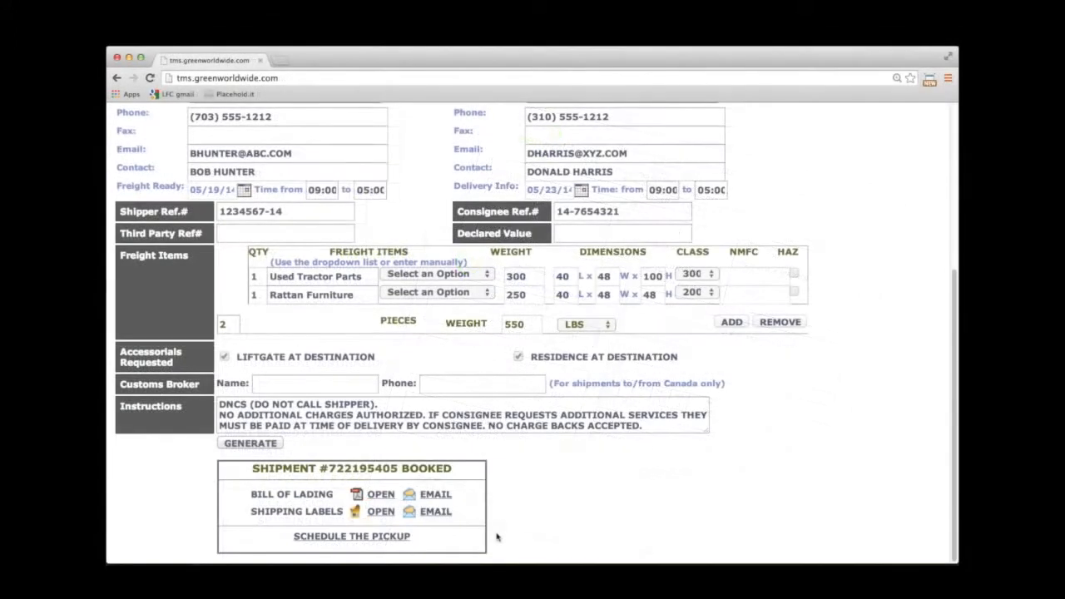
pyautogui.click(385, 540)
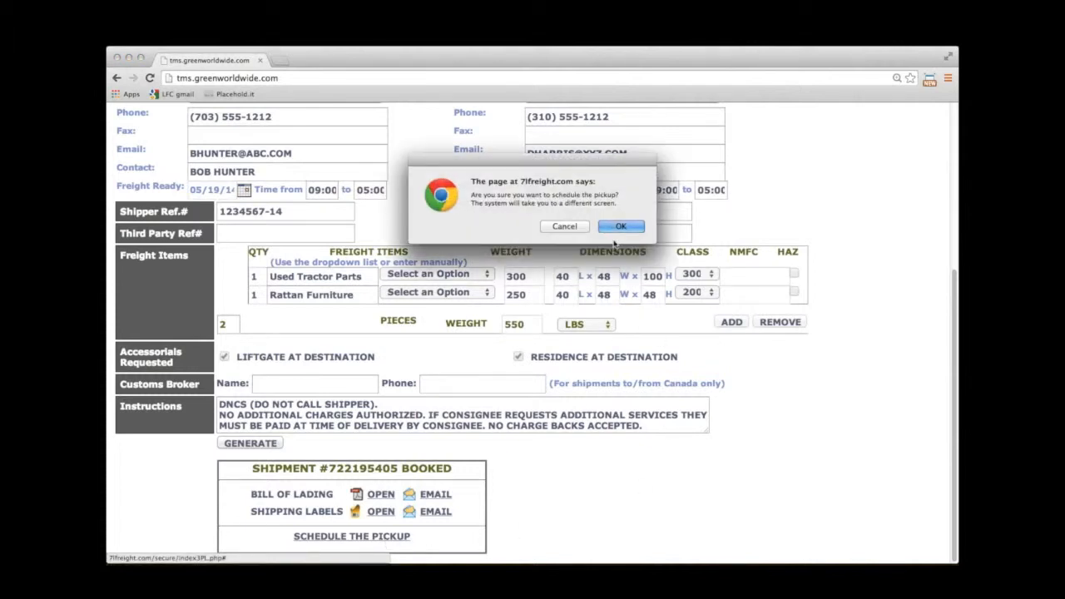
# Confirm the pickup and correct the consignee name to XYZ CORPORATION.
pyautogui.click(617, 227)
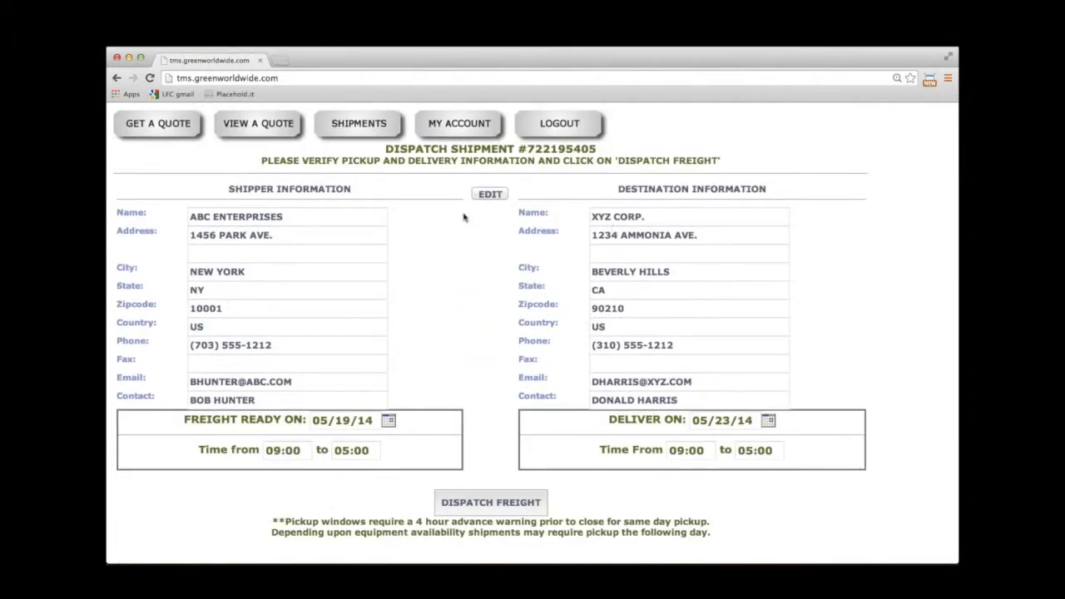
pyautogui.click(490, 194)
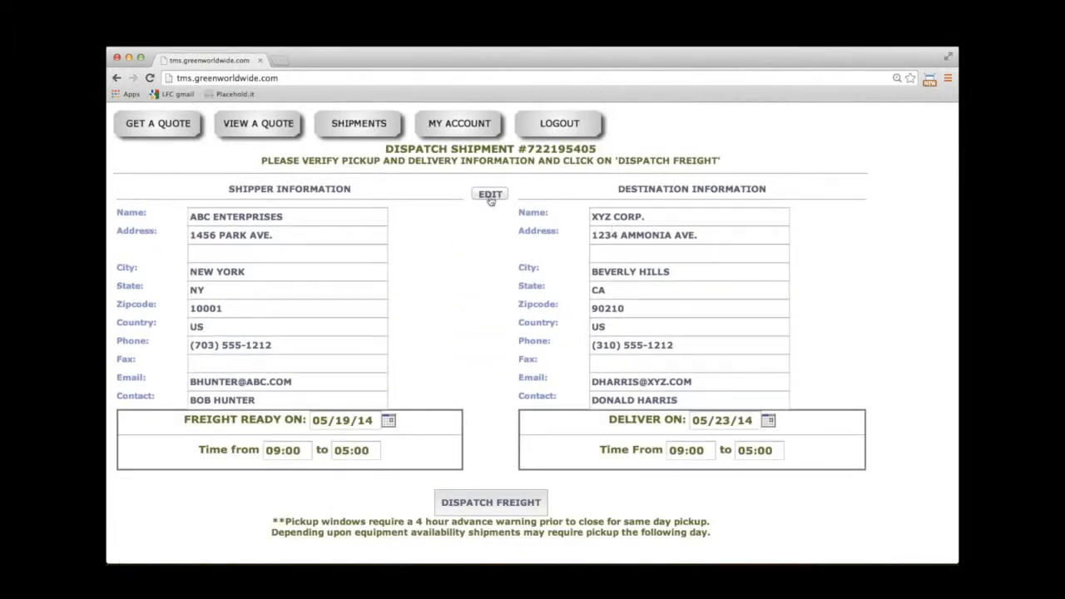
pyautogui.click(653, 216)
pyautogui.press('BackSpace')
pyautogui.write('ORATION')
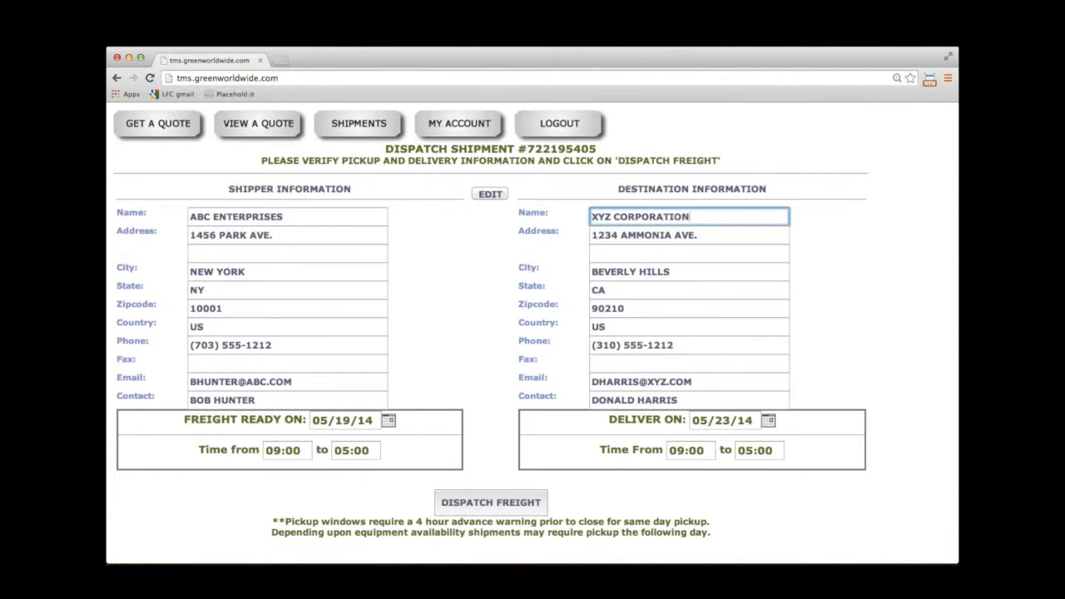
# Set the delivery date to 05/26/14 and dispatch the freight.
pyautogui.click(768, 421)
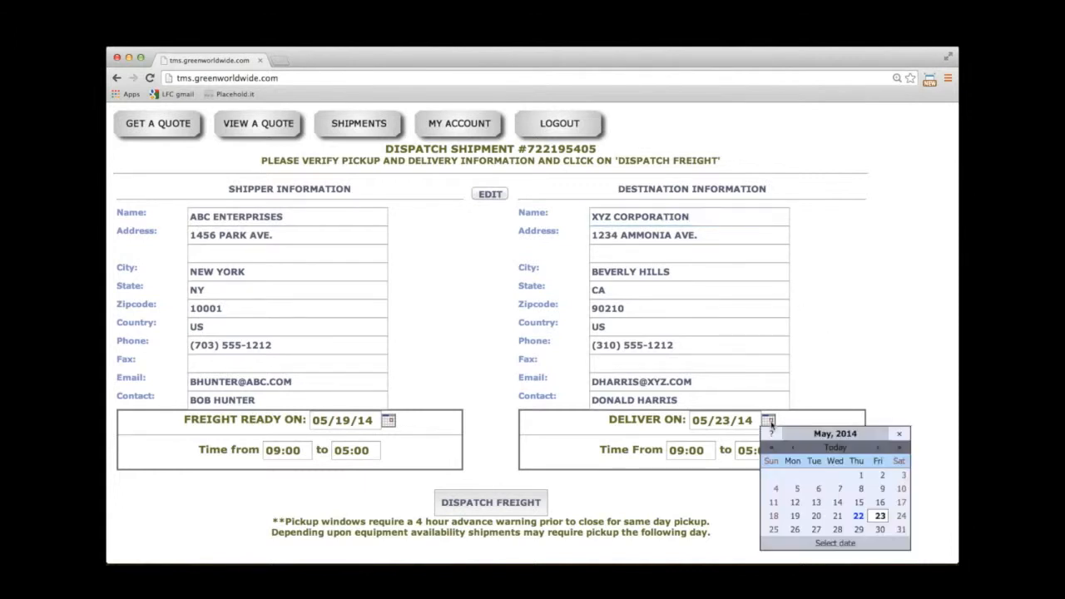
pyautogui.click(794, 529)
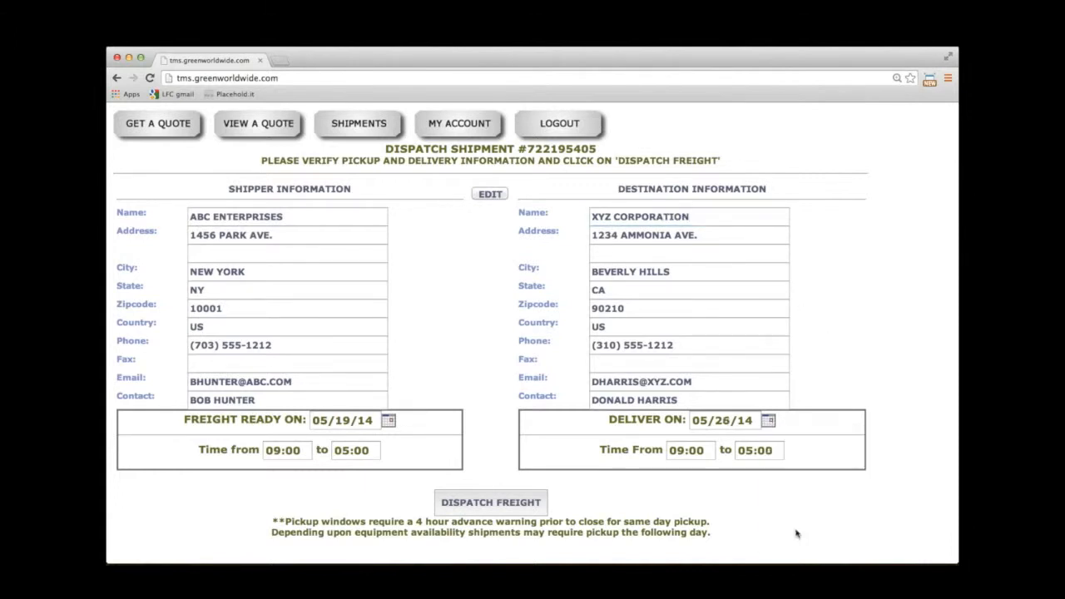
pyautogui.click(524, 503)
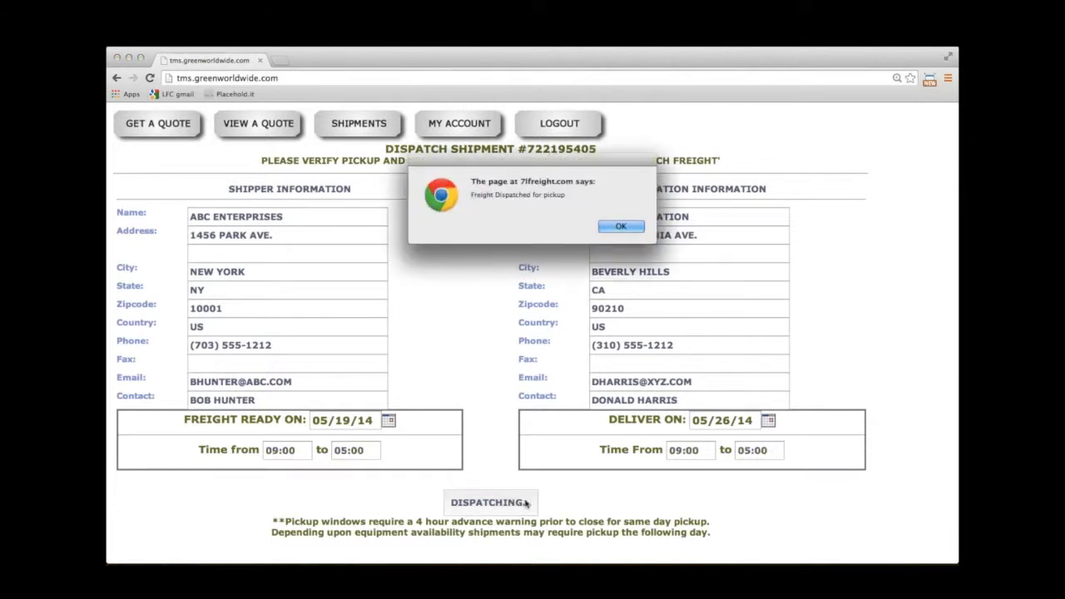
pyautogui.click(620, 227)
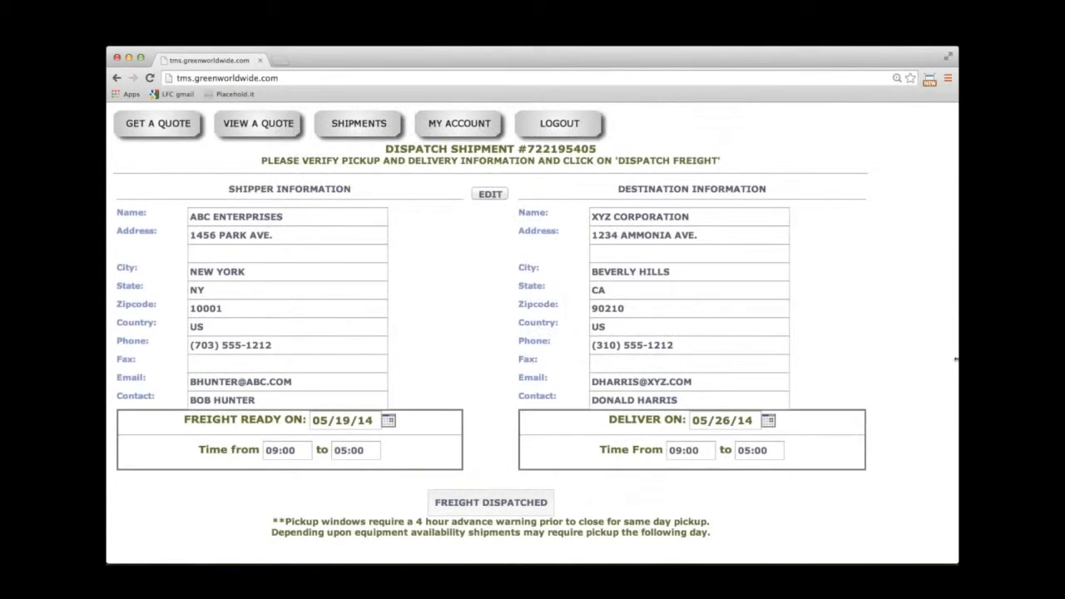
# Select this week's dispatched shipment and fill the documents email with the shipper contact and CC recipient.
pyautogui.click(361, 124)
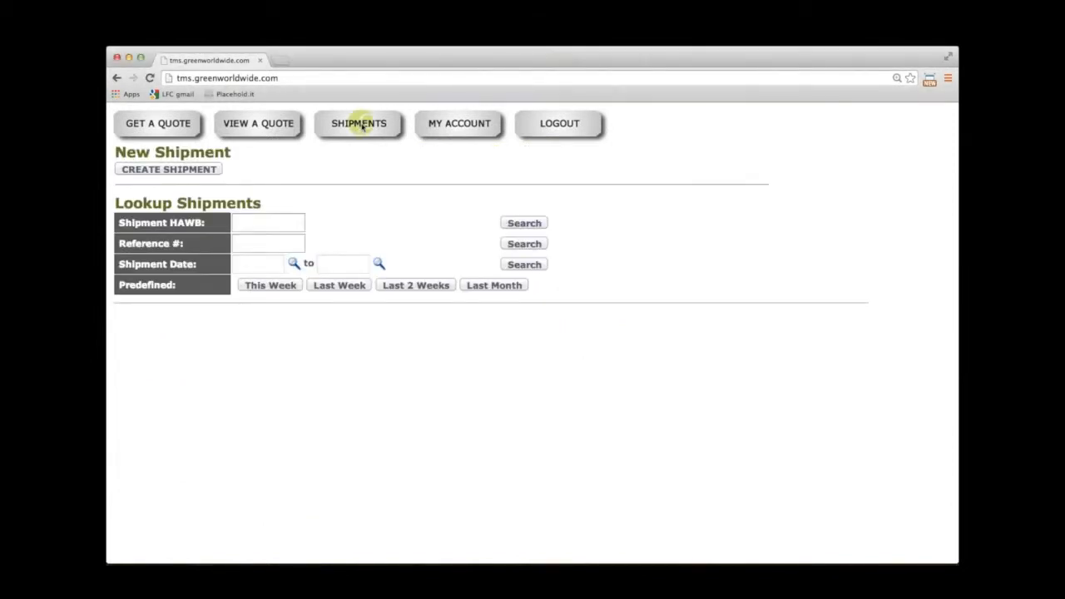
pyautogui.click(287, 286)
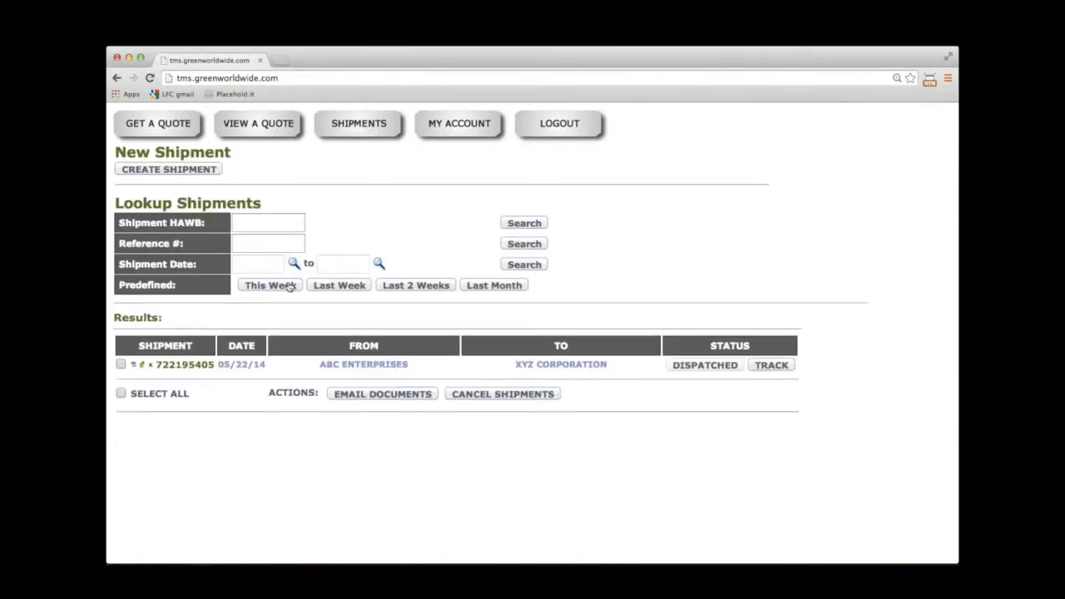
pyautogui.click(120, 366)
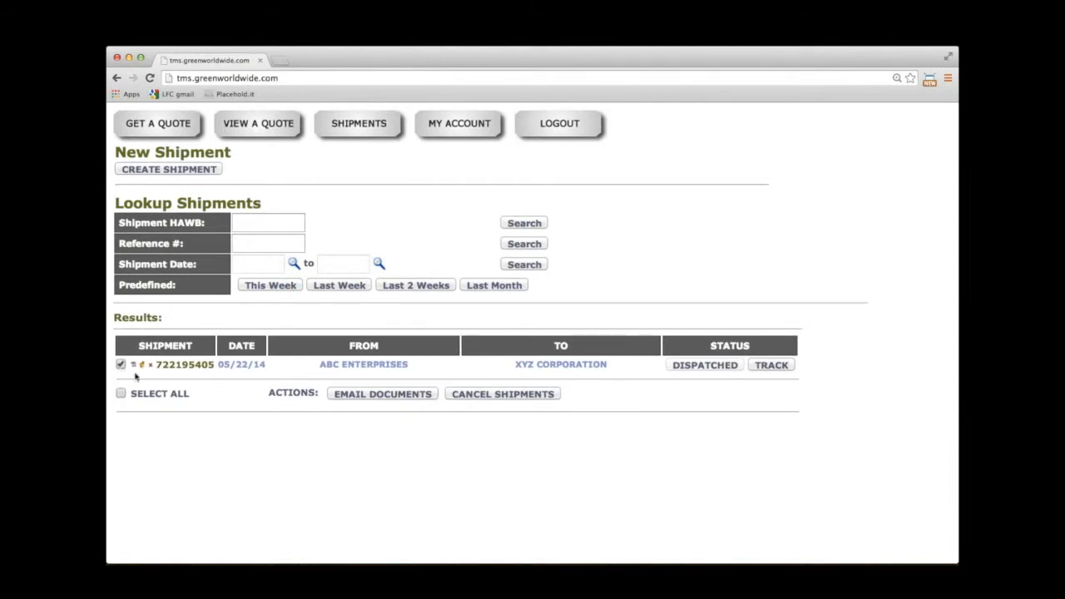
pyautogui.click(348, 395)
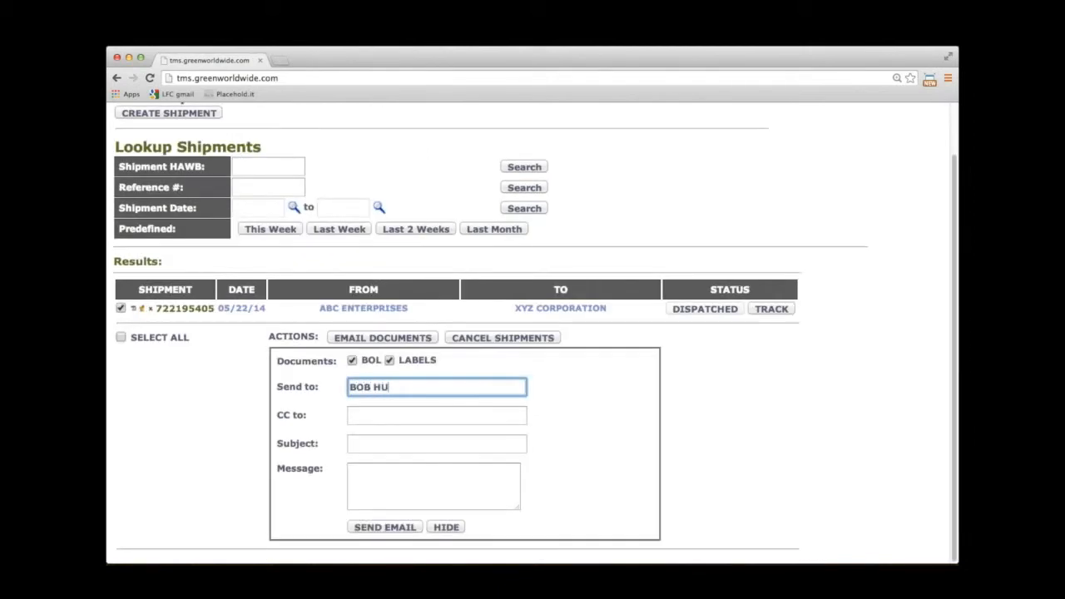
pyautogui.press('Tab')
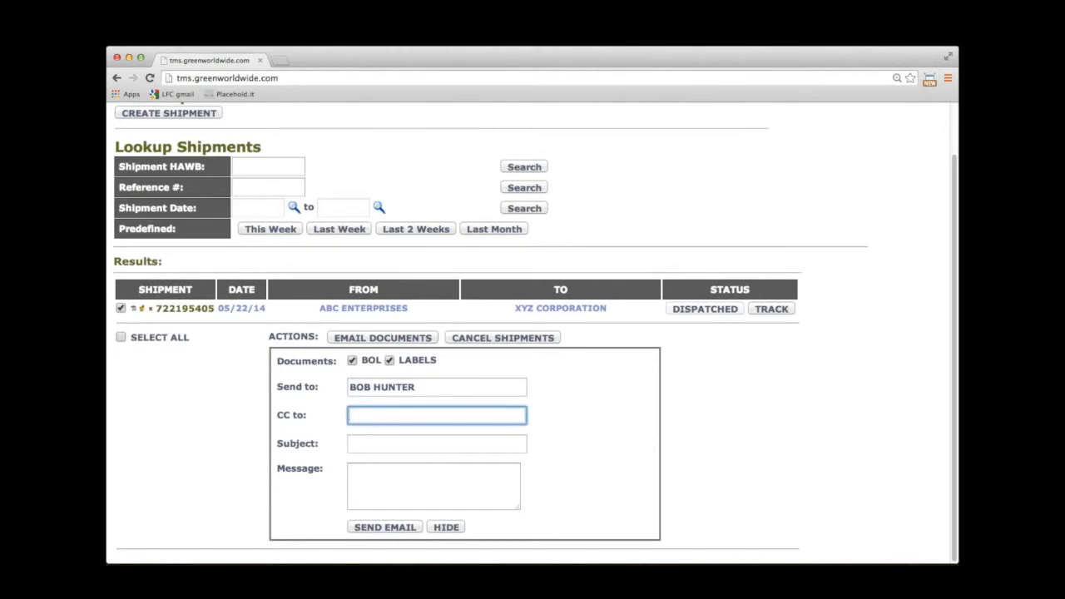
pyautogui.write('bob')
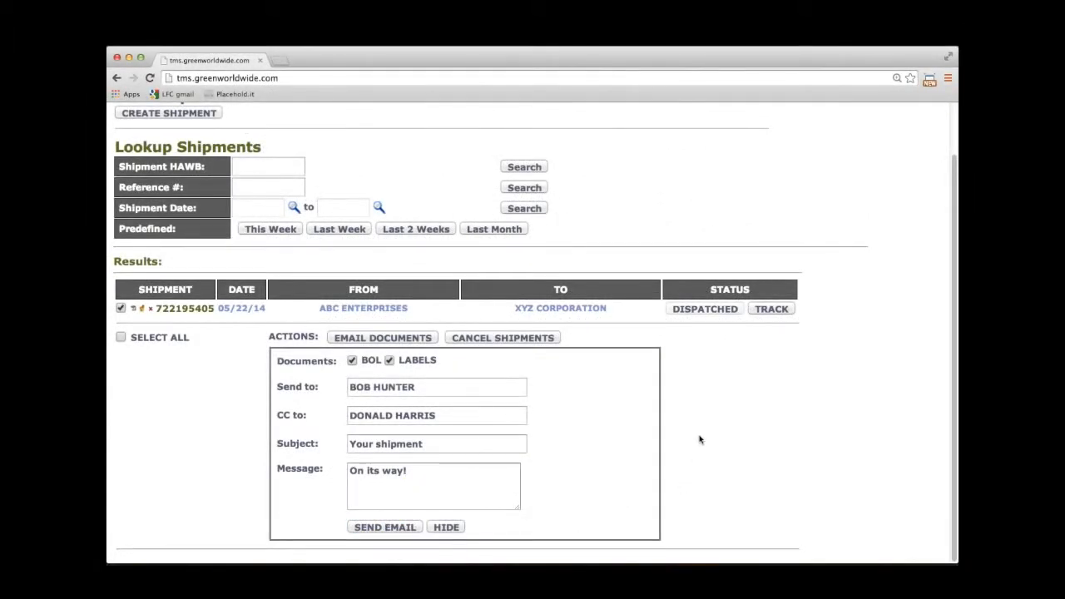
pyautogui.scroll(3, 699, 439)
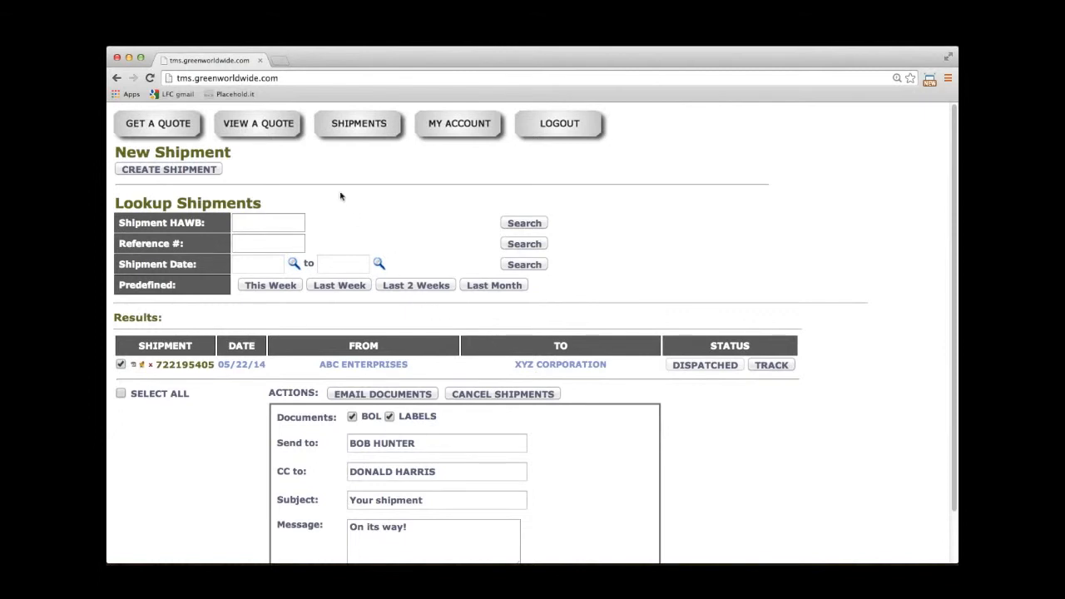
# List this week's three saved quotes under View a Quote, then go to My Account.
pyautogui.click(261, 123)
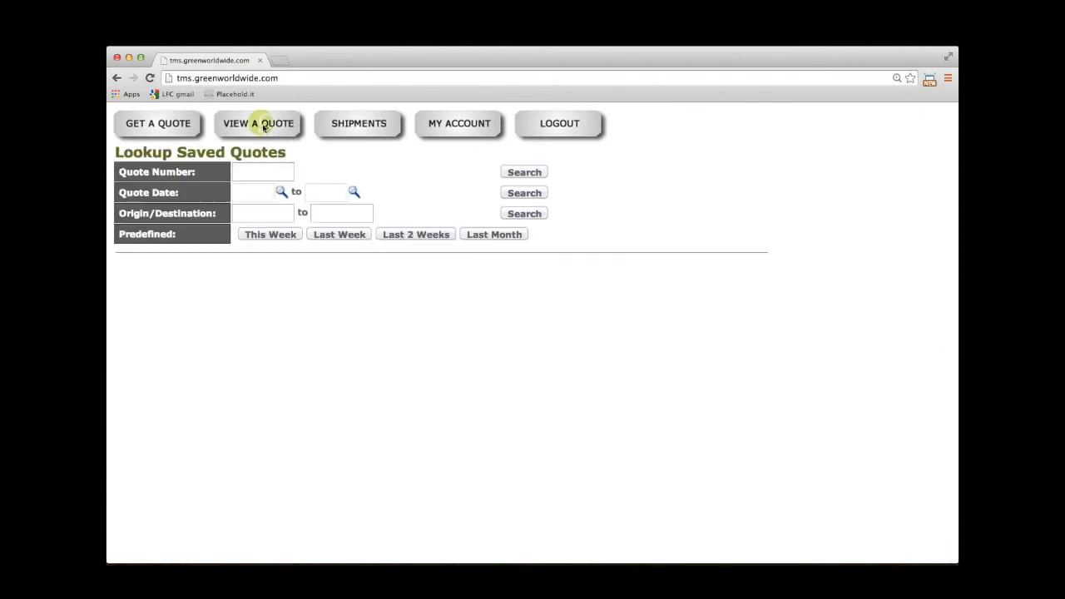
pyautogui.click(275, 235)
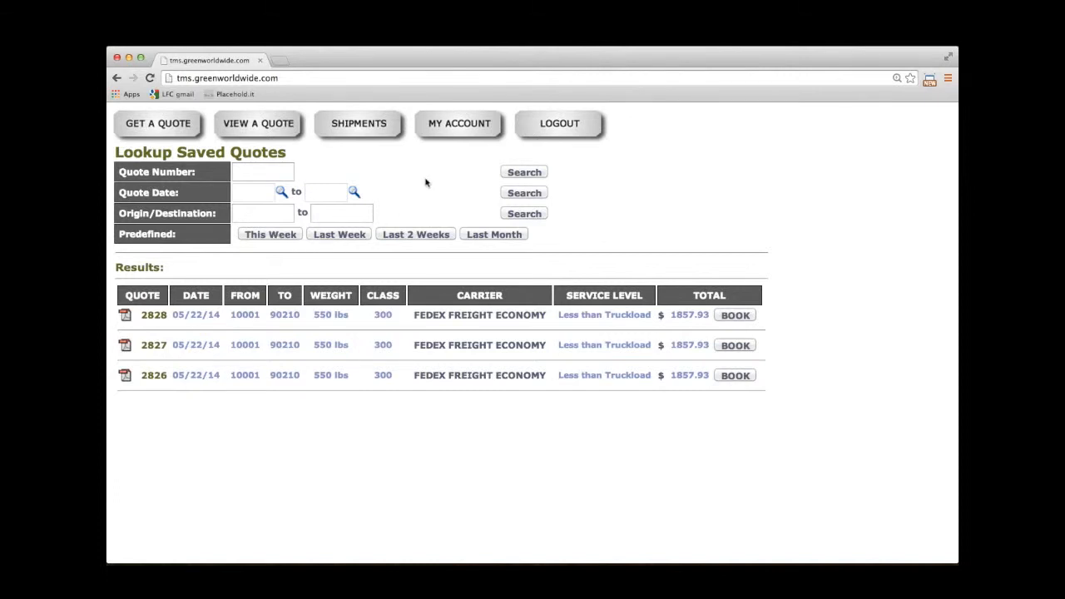
pyautogui.click(456, 125)
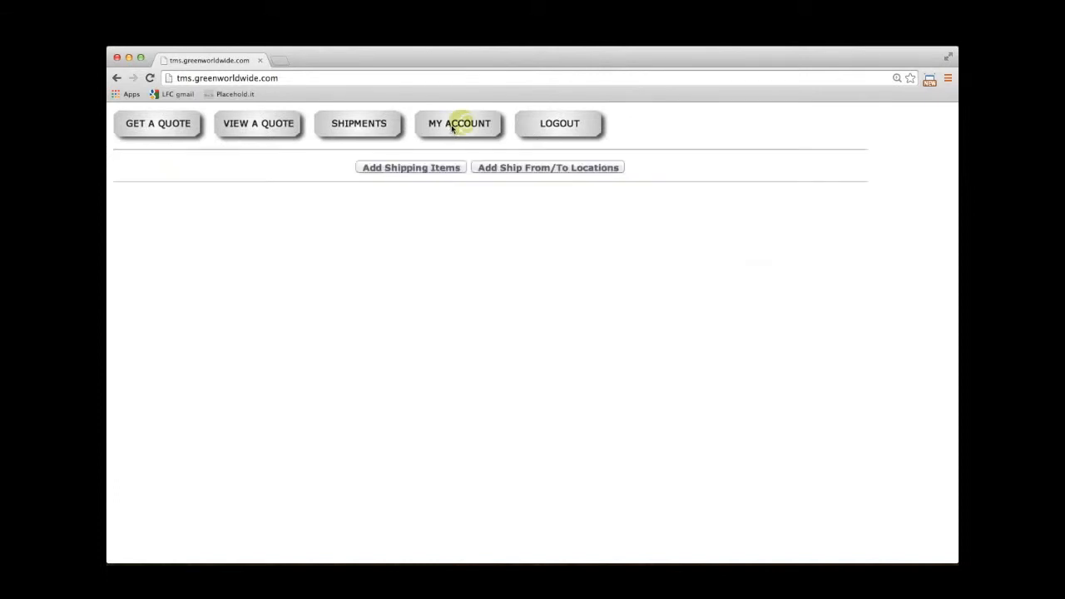
# Show and save the rattan/wicker furniture stored item, then list the stored ship-from/to locations.
pyautogui.click(424, 170)
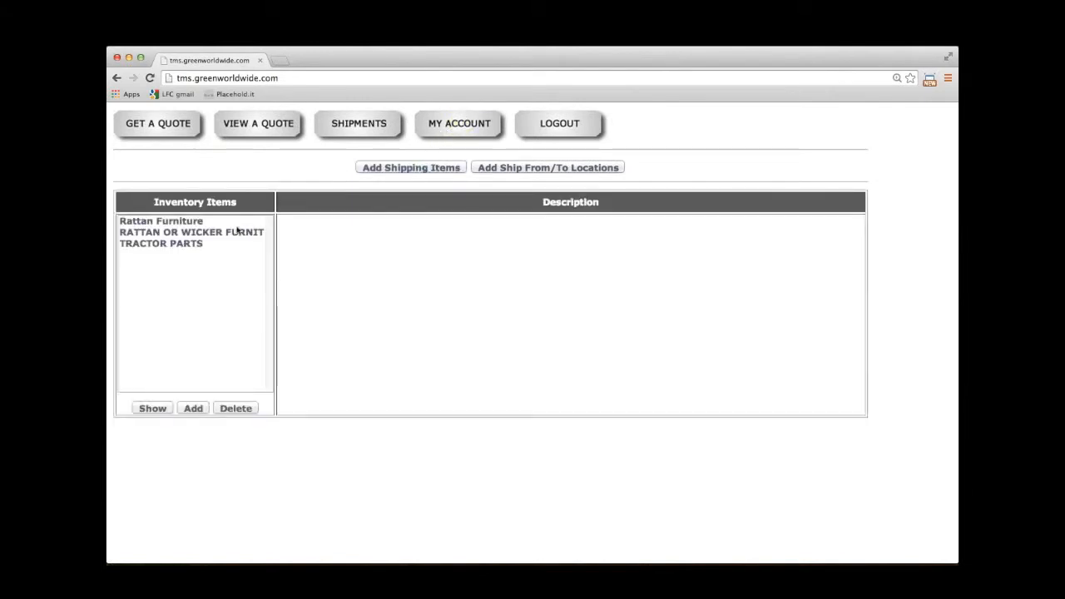
pyautogui.click(235, 233)
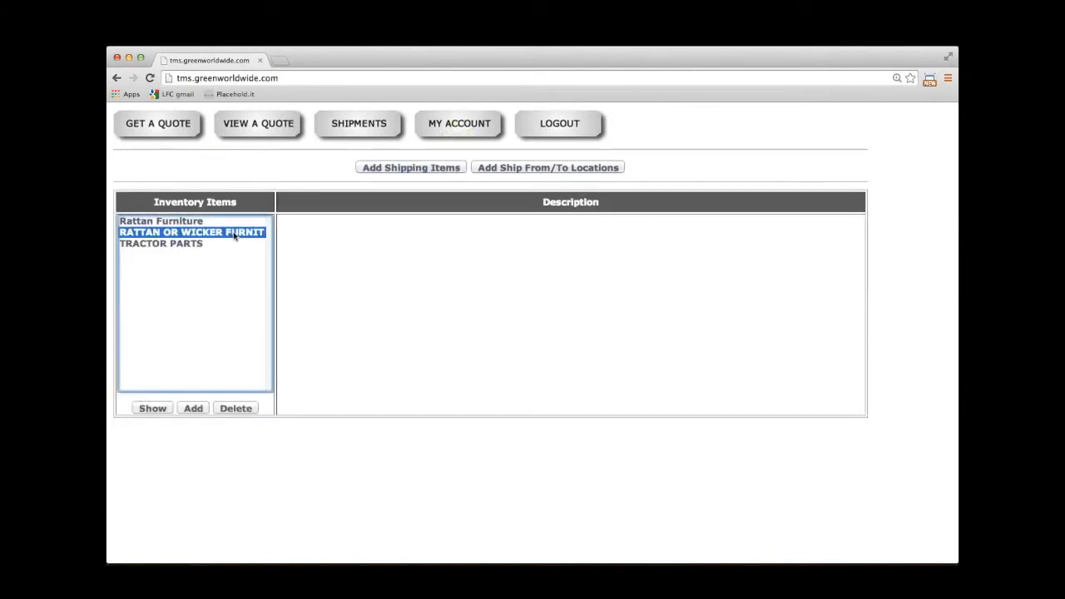
pyautogui.click(158, 411)
pyautogui.click(379, 410)
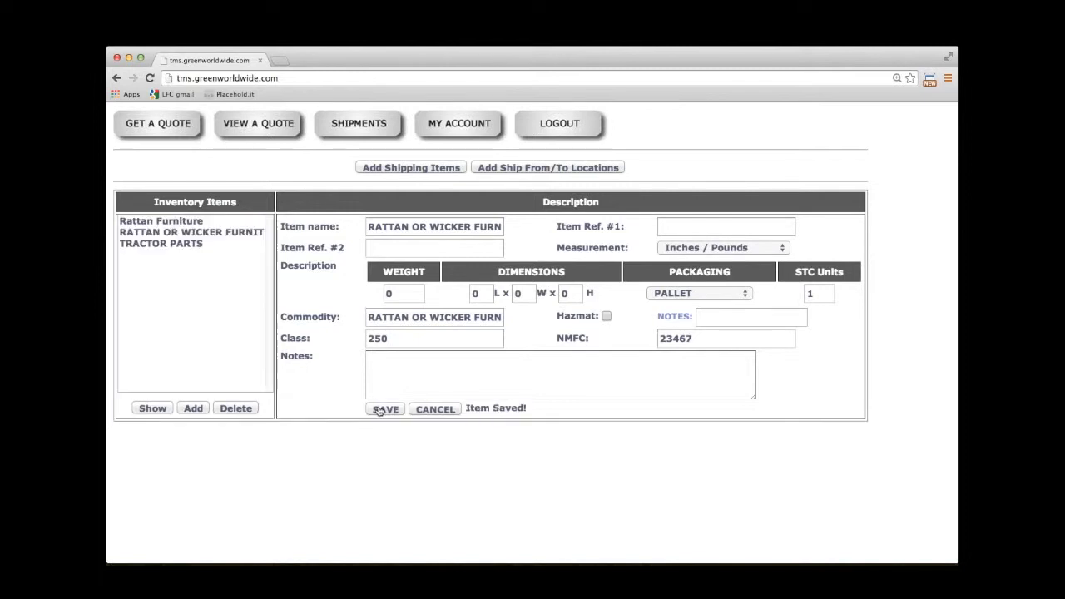
pyautogui.click(512, 168)
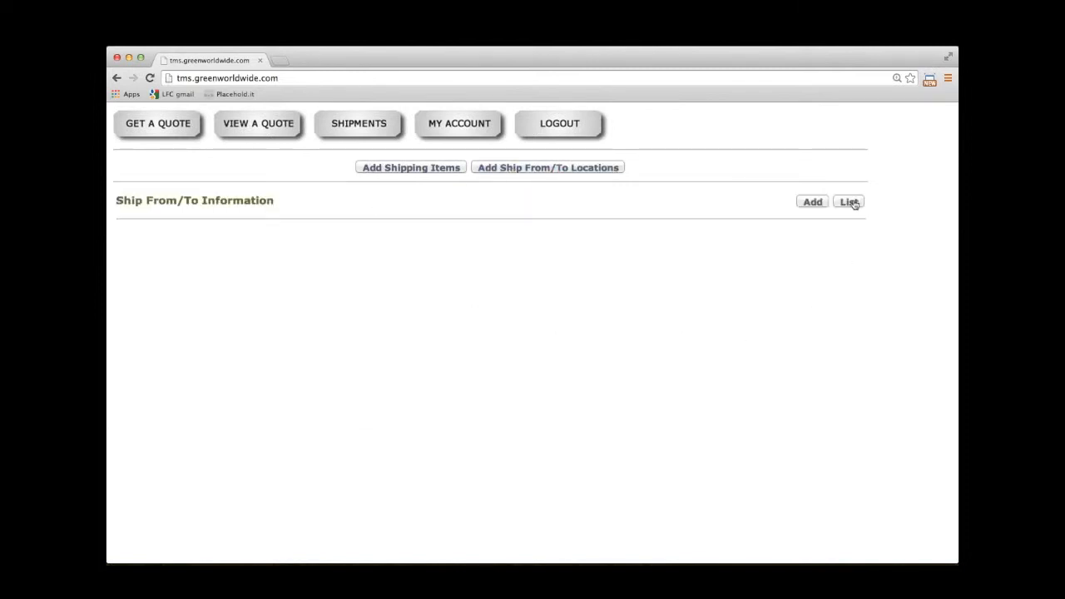
pyautogui.click(850, 202)
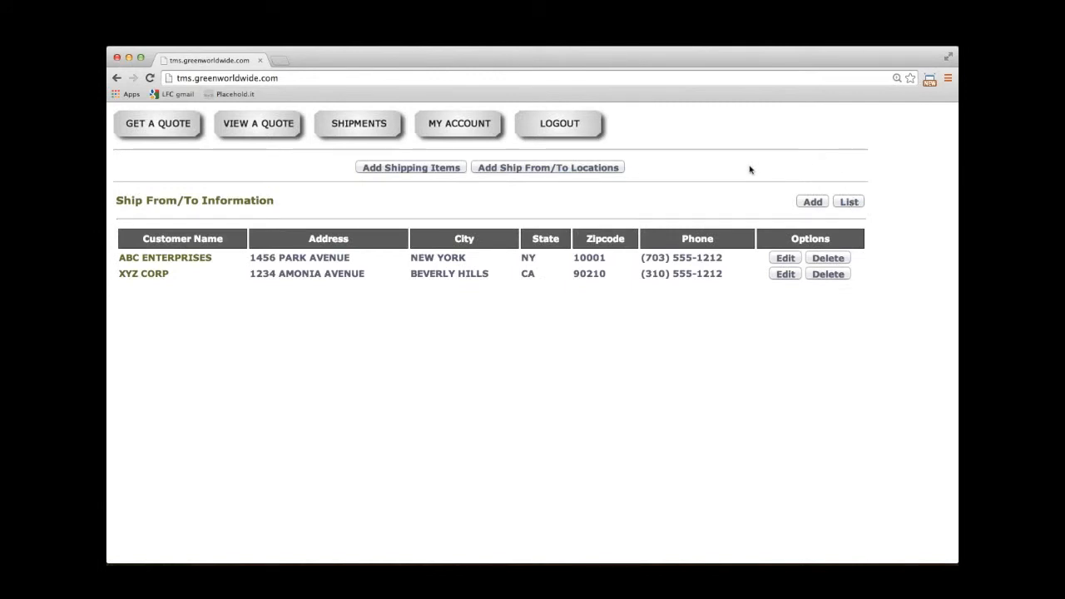
# Start a new quote from stored shipper ABC ENTERPRISES to stored consignee XYZ CORP using Stored Items.
pyautogui.click(162, 125)
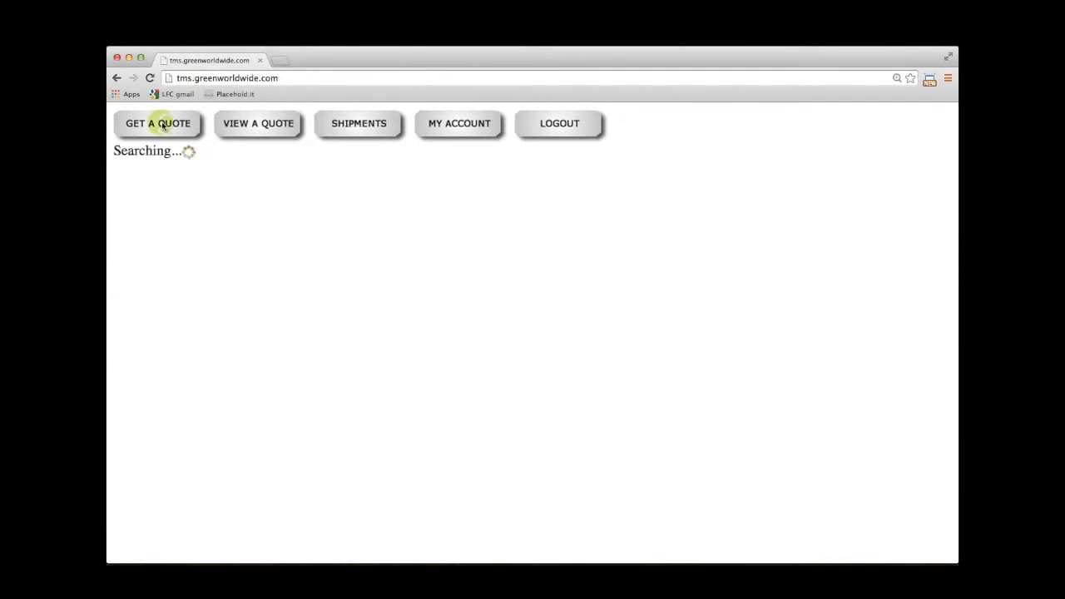
pyautogui.click(187, 174)
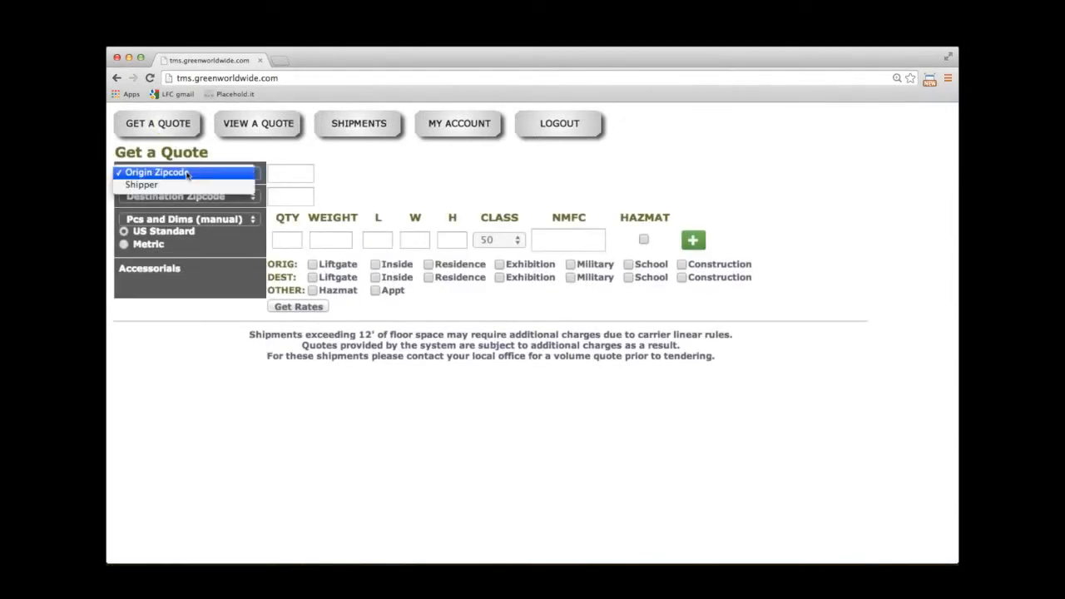
pyautogui.click(166, 186)
pyautogui.click(336, 177)
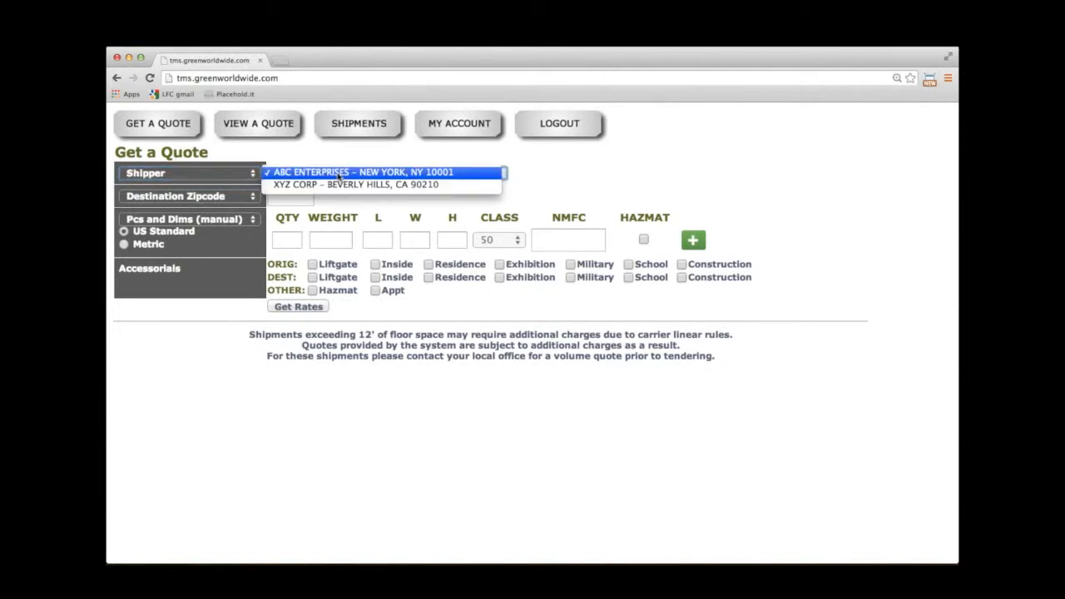
pyautogui.click(335, 175)
pyautogui.click(190, 197)
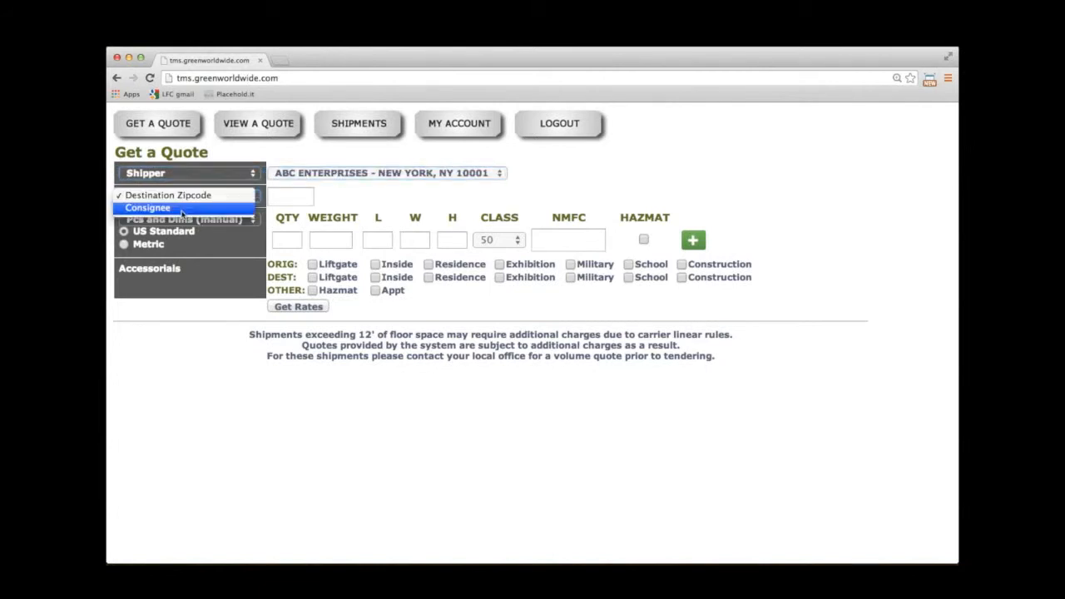
pyautogui.click(166, 207)
pyautogui.click(310, 196)
pyautogui.click(310, 207)
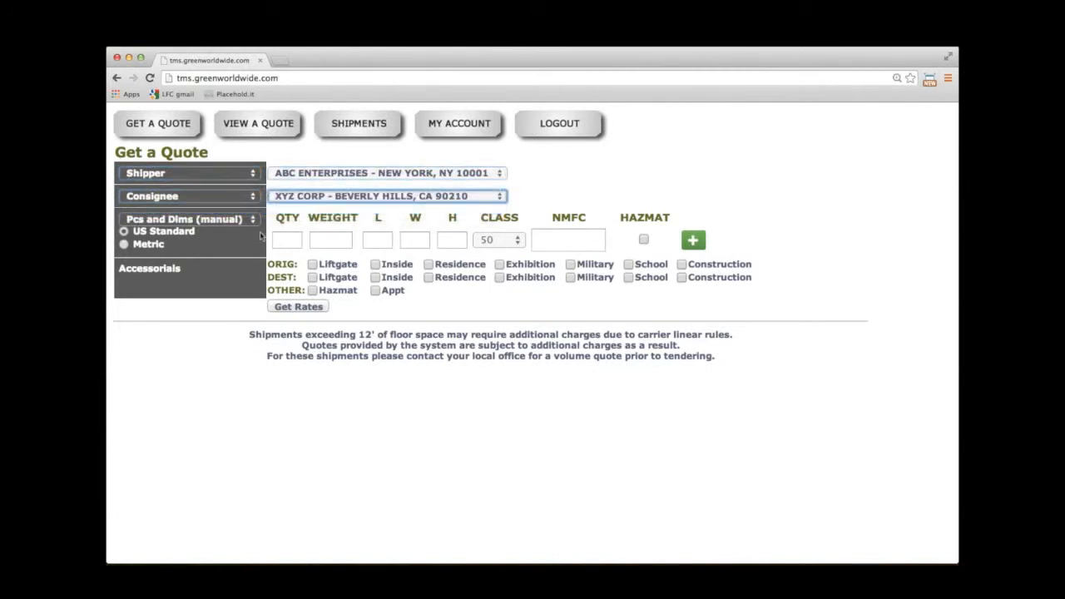
pyautogui.click(205, 220)
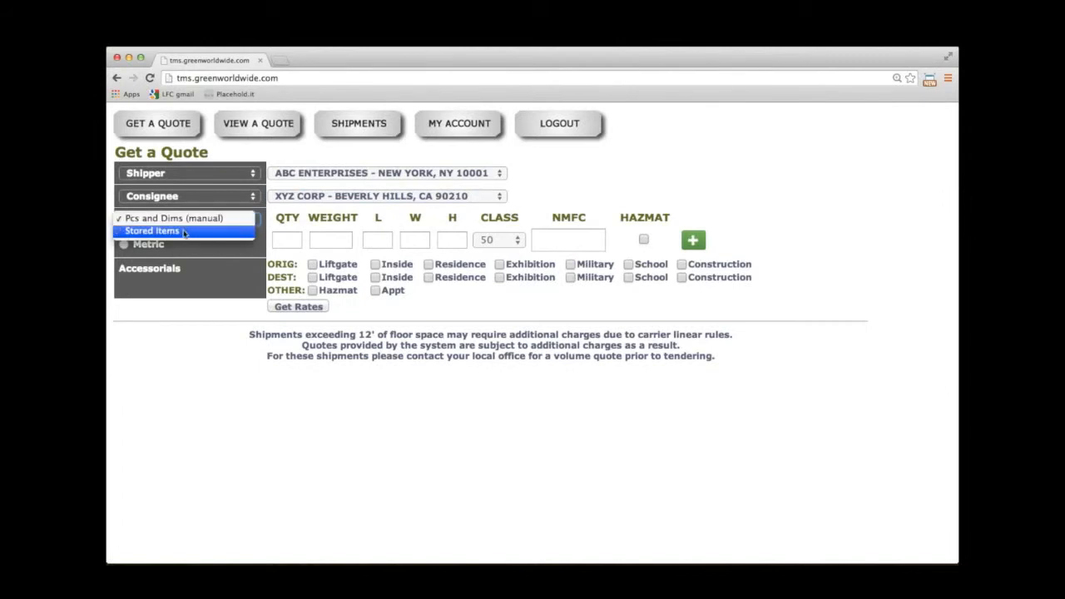
pyautogui.click(201, 231)
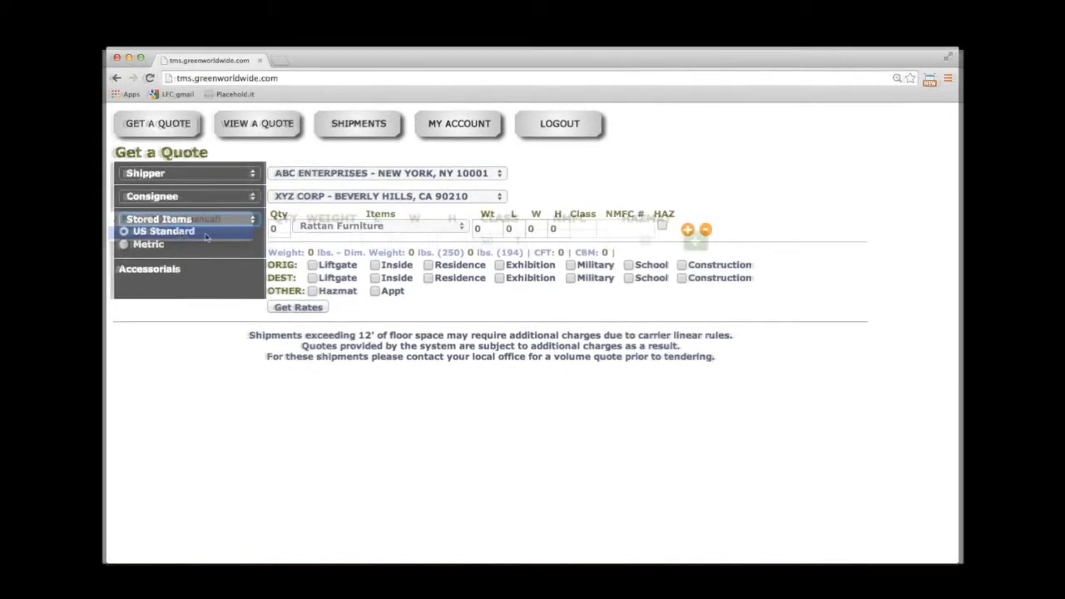
# Fill the first item row: 1 rattan/wicker furniture weighing 250 lbs.
pyautogui.click(277, 228)
pyautogui.write('1')
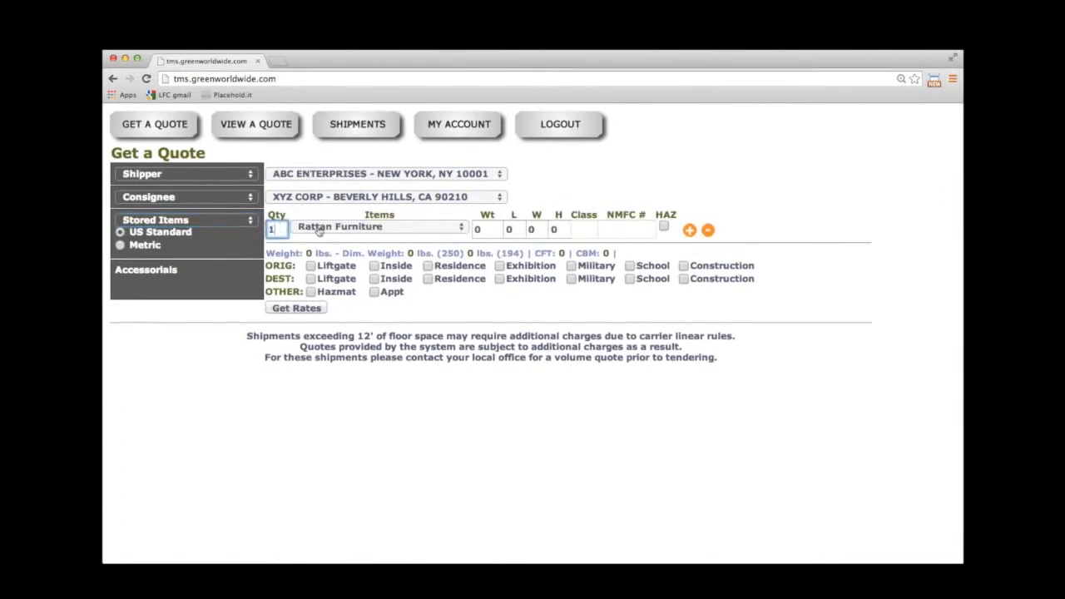
pyautogui.click(341, 229)
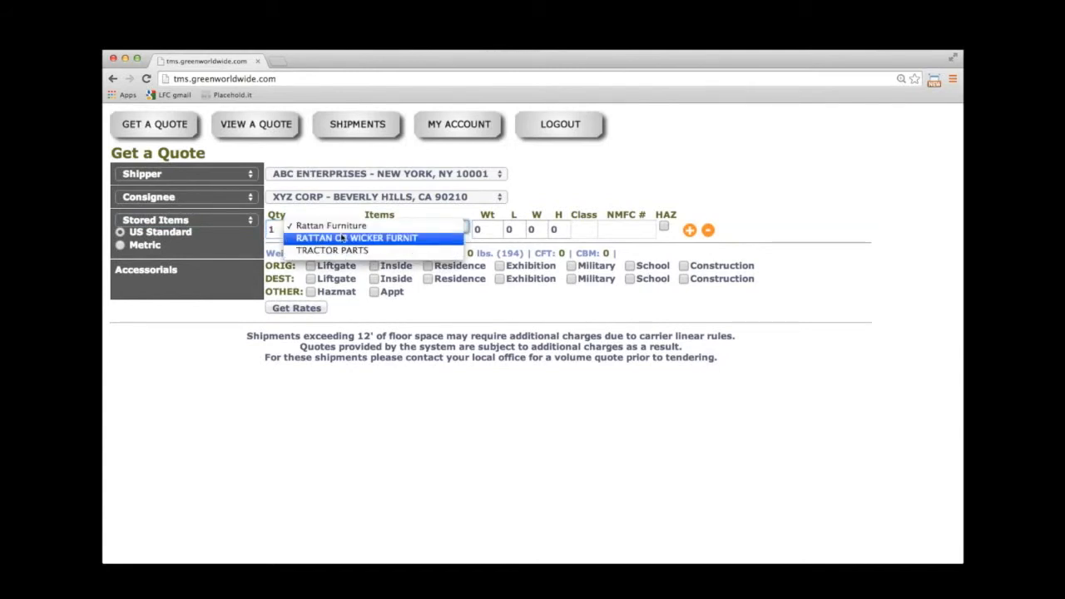
pyautogui.click(343, 237)
pyautogui.click(490, 229)
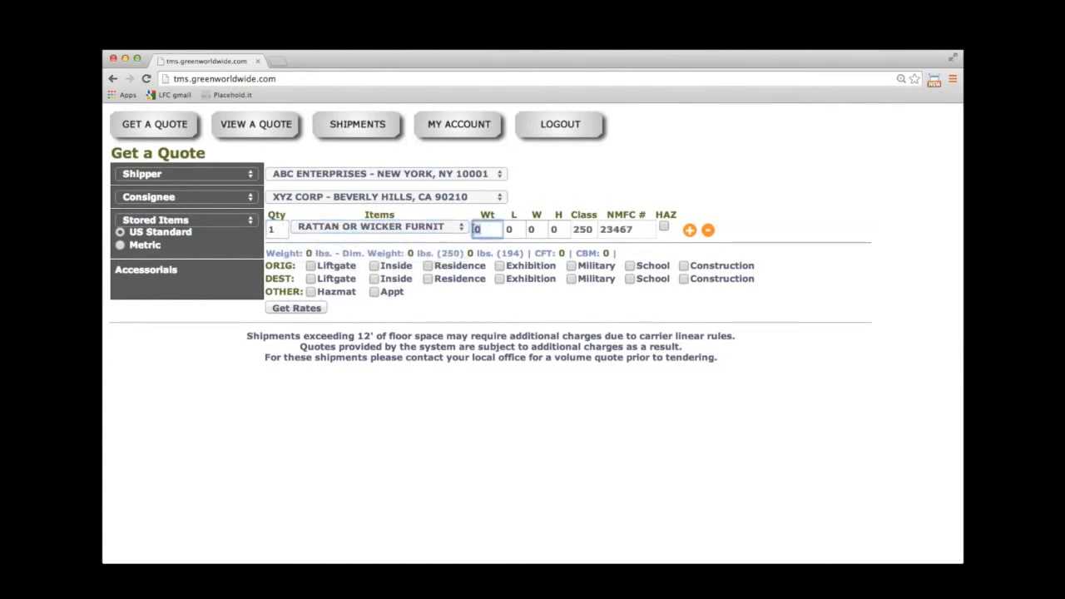
pyautogui.write('250')
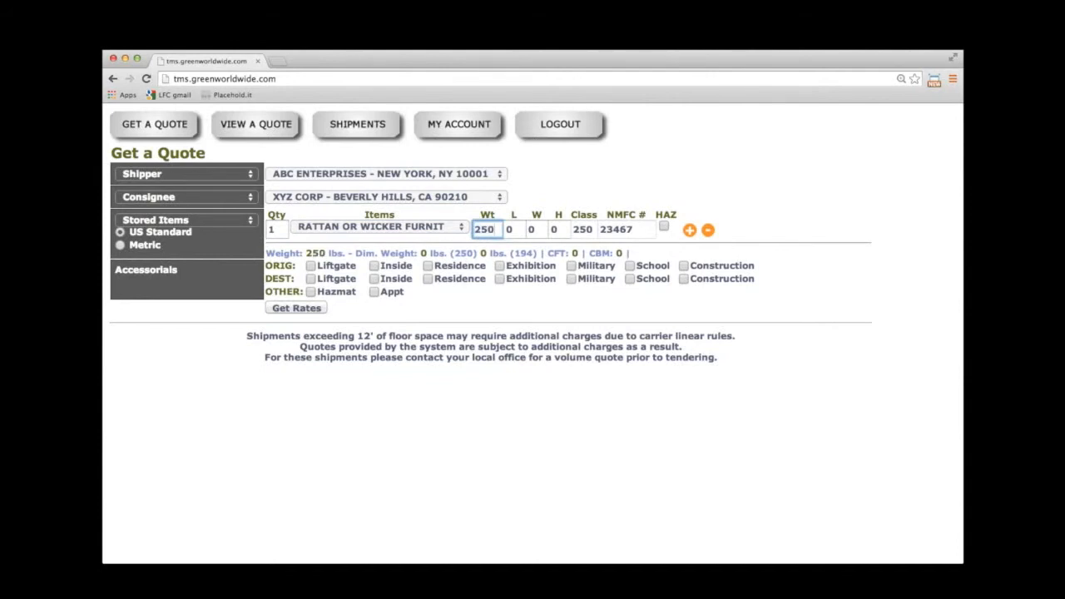
# Add a second item row: 1 TRACTOR PARTS weighing 300 lbs.
pyautogui.click(690, 230)
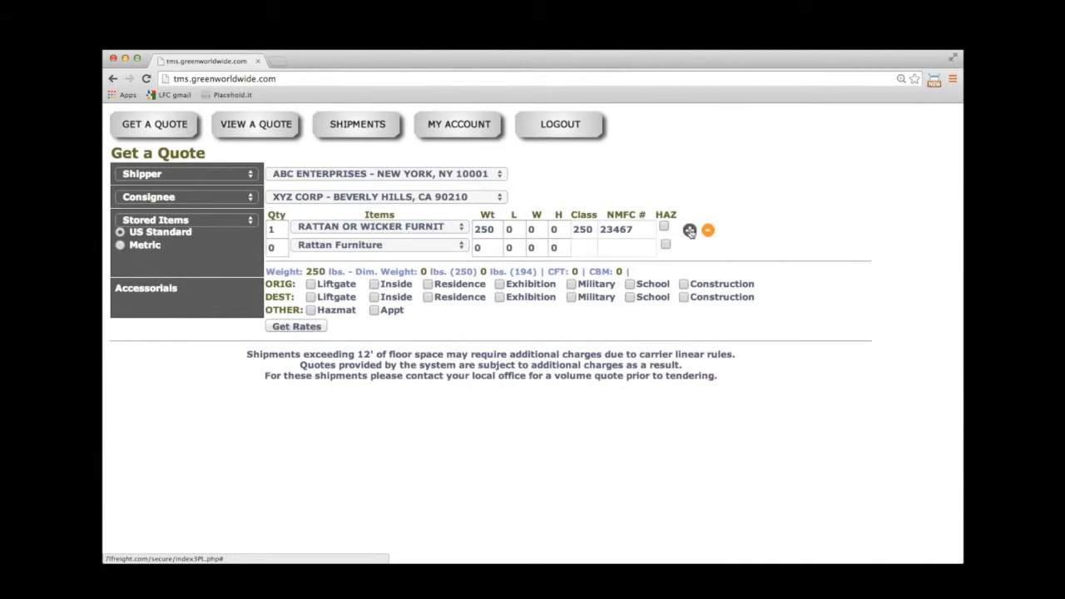
pyautogui.click(276, 248)
pyautogui.write('1')
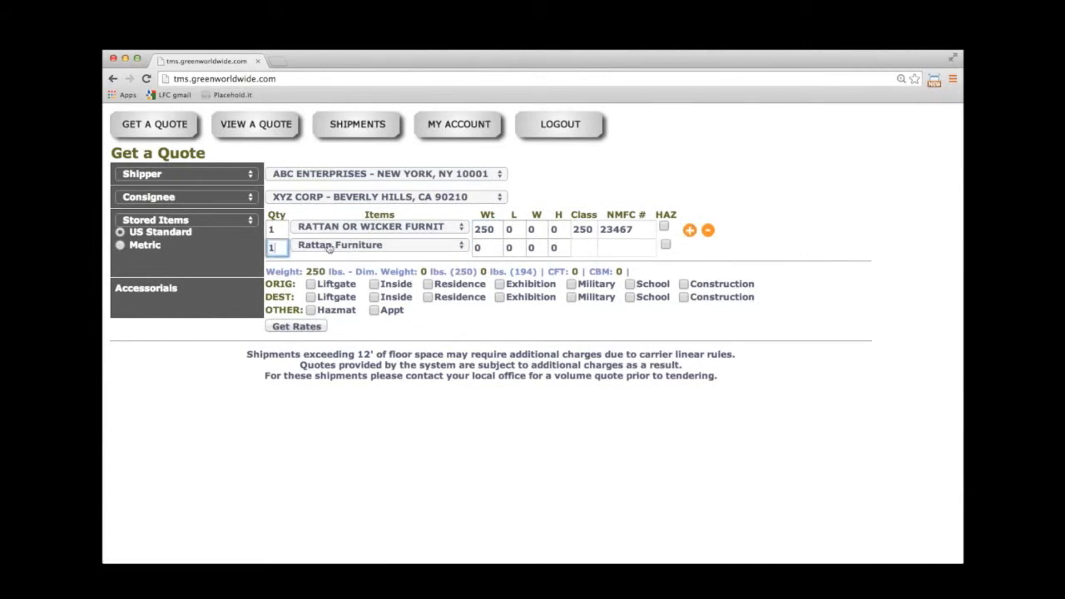
pyautogui.click(333, 247)
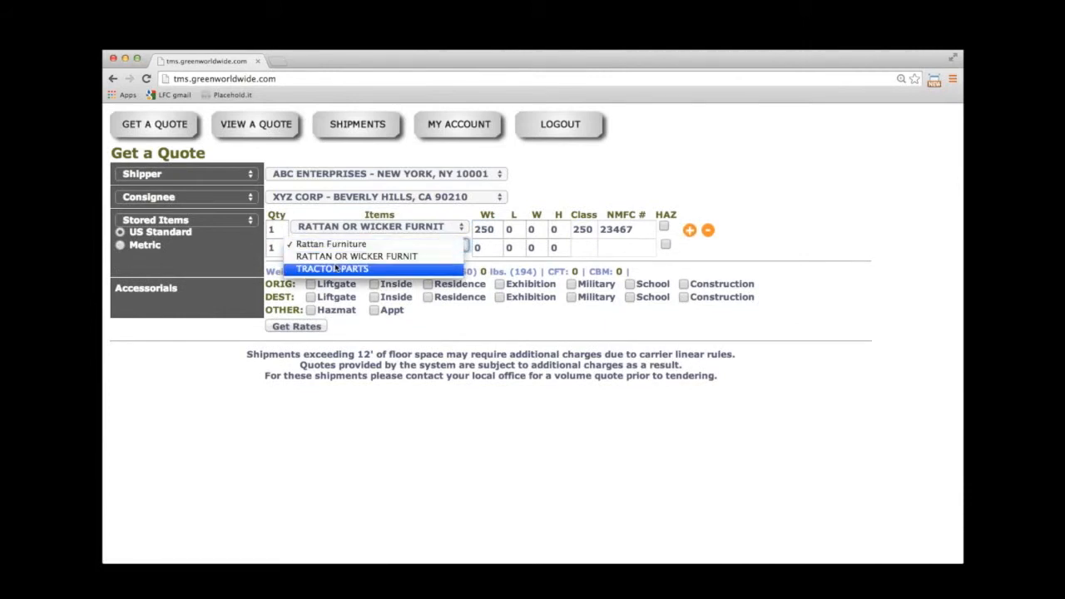
pyautogui.click(337, 268)
pyautogui.press('Tab')
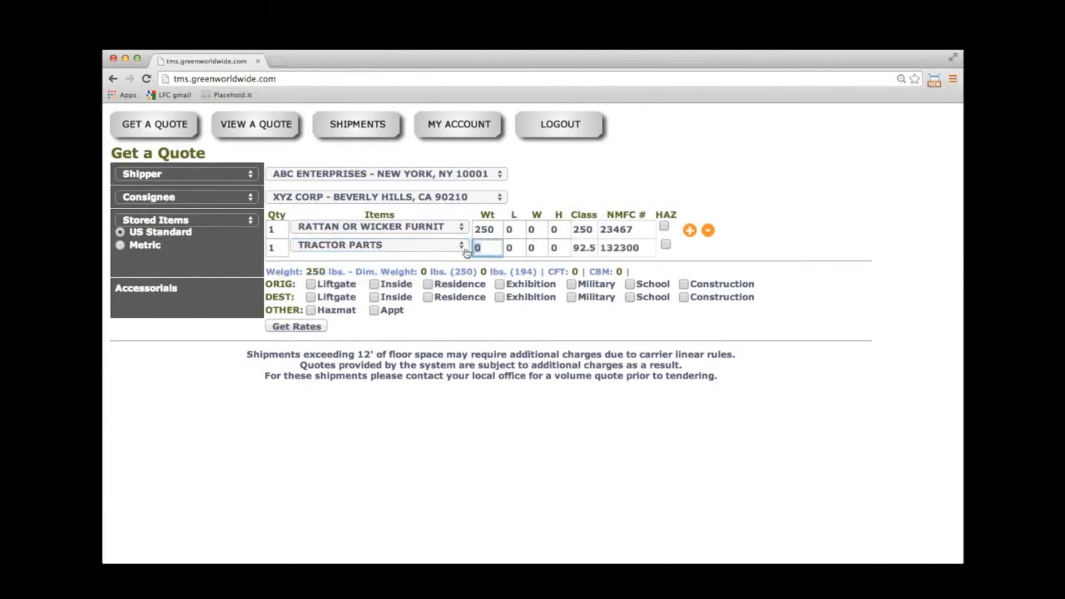
pyautogui.write('300')
pyautogui.click(702, 254)
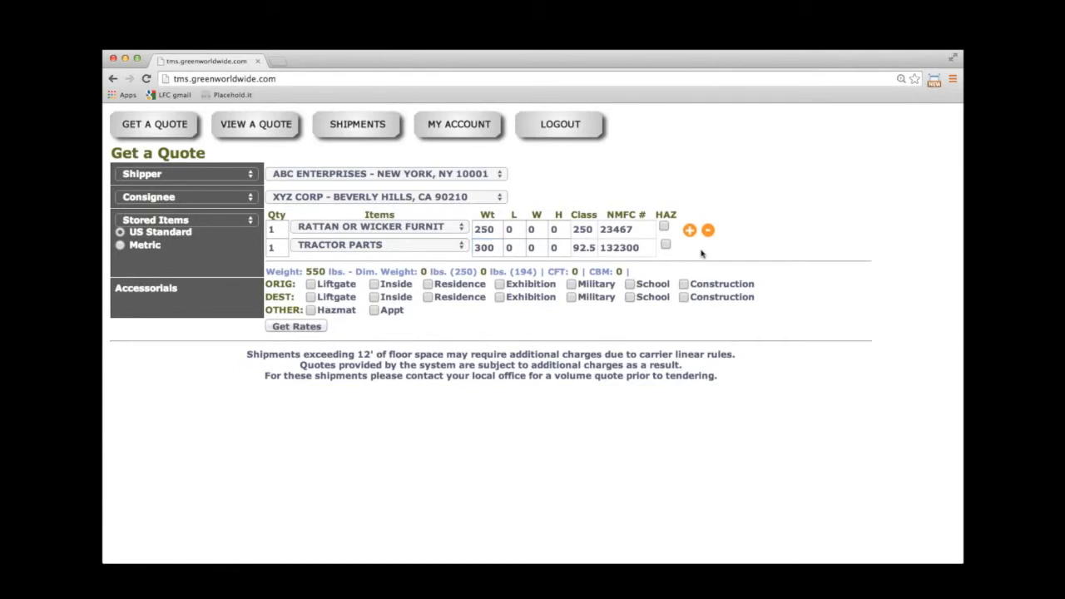
# Tick DEST Liftgate and DEST Residence and calculate the LTL rates.
pyautogui.click(309, 297)
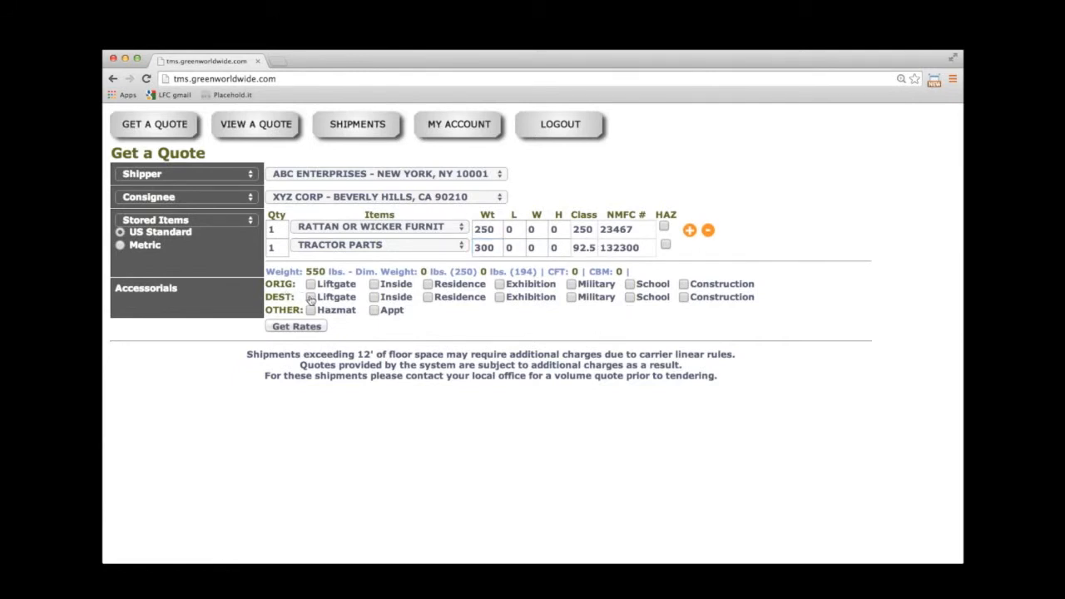
pyautogui.click(428, 297)
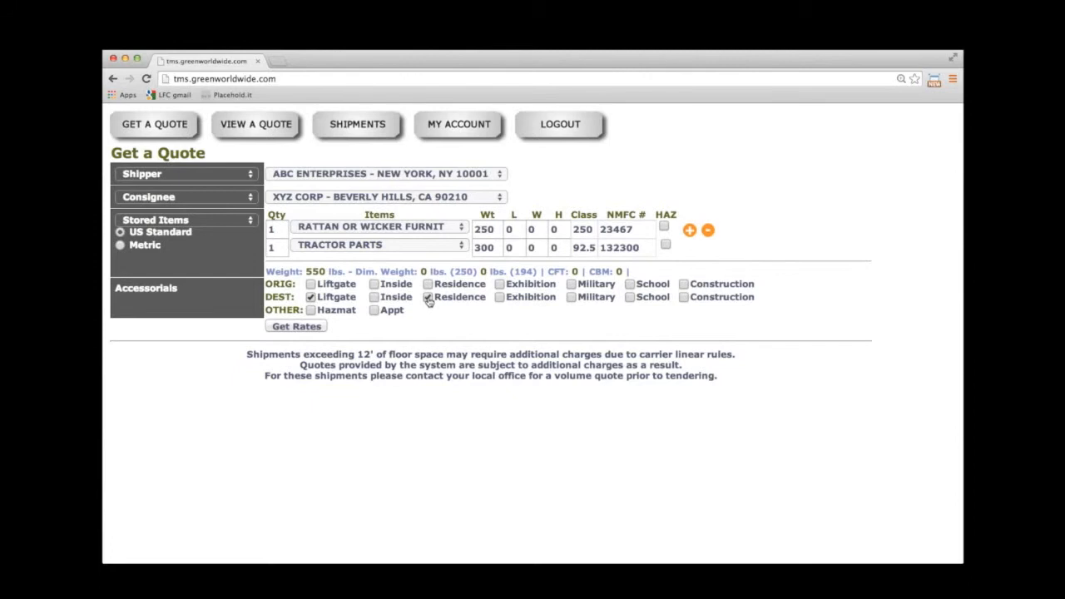
pyautogui.click(298, 326)
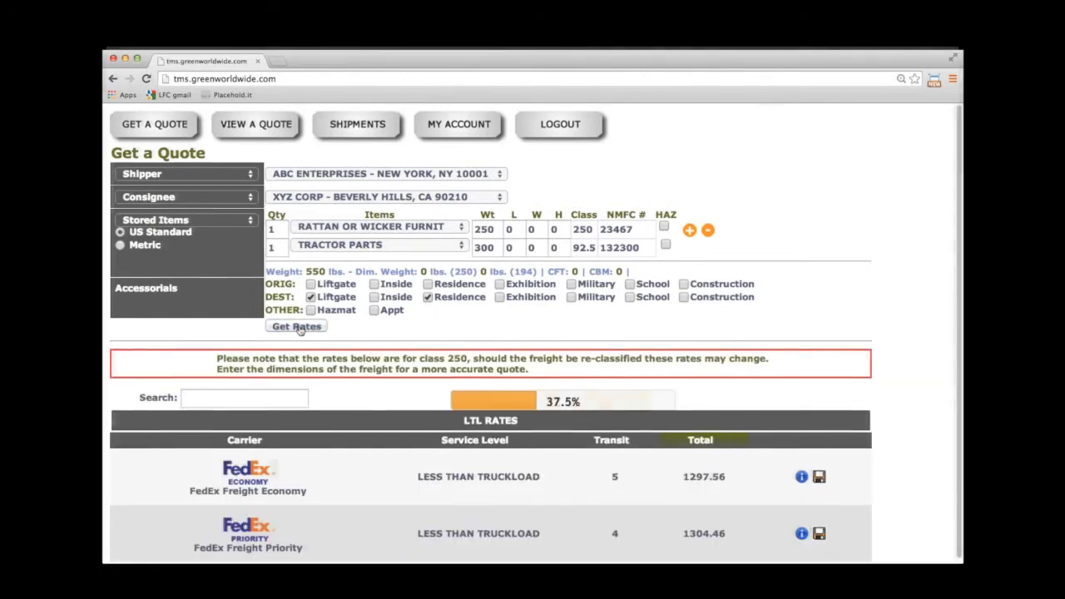